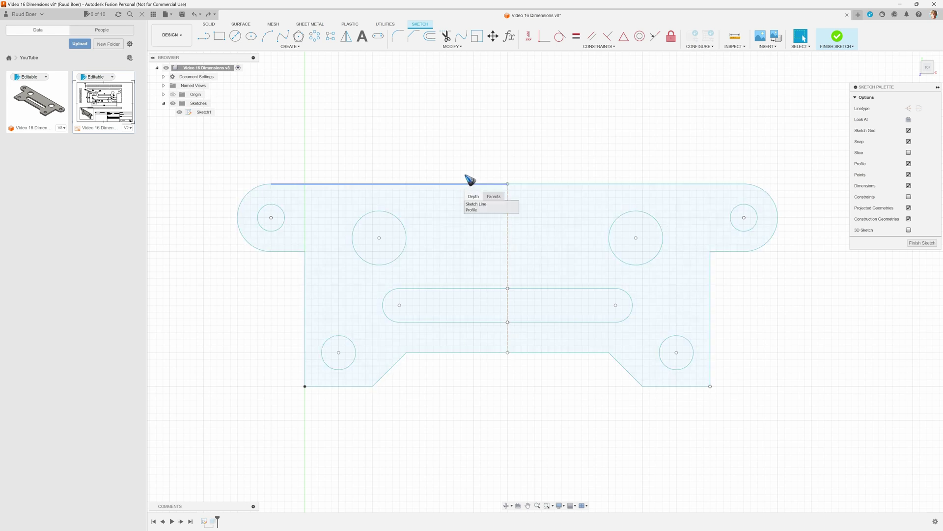
Try moving the plate outline's upper edge upward and its left vertical edge outward in the undimensioned sketch
drag(469, 189, 467, 162)
key(Escape)
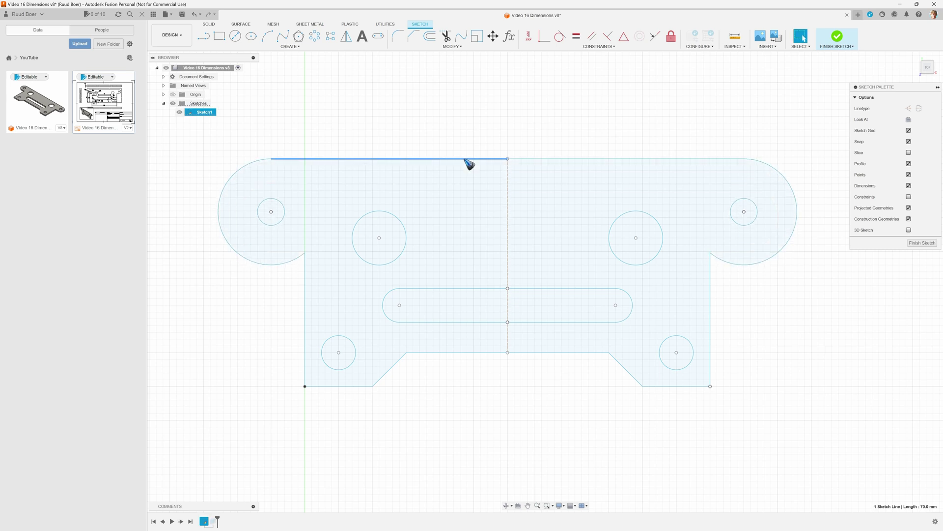
click(307, 307)
drag(306, 308, 211, 310)
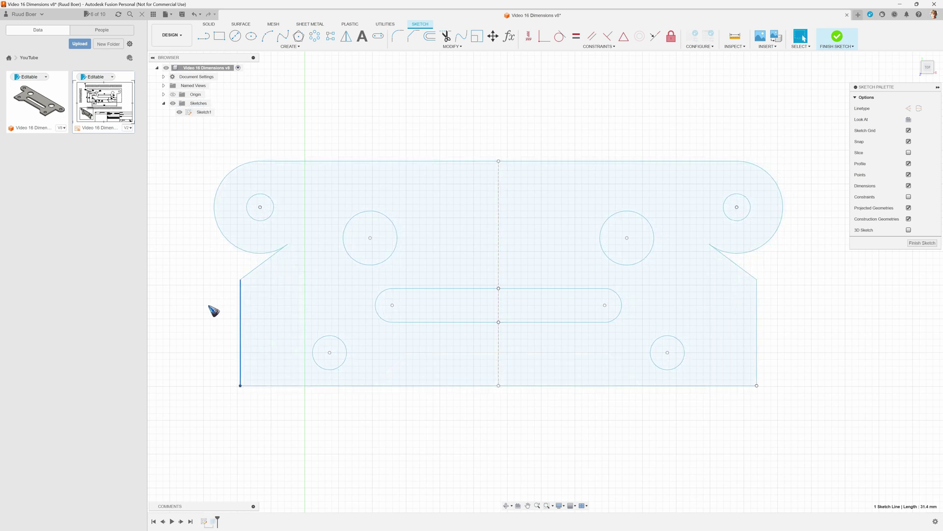
click(309, 364)
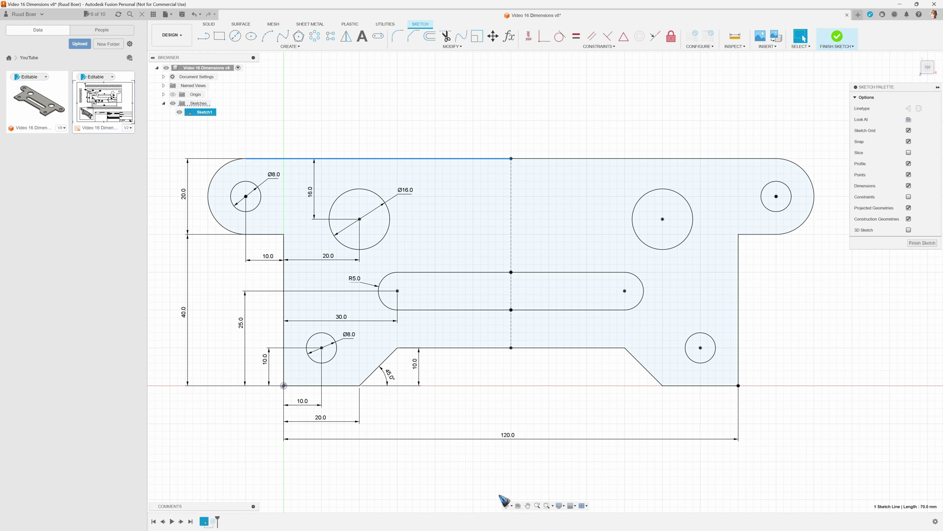
click(457, 484)
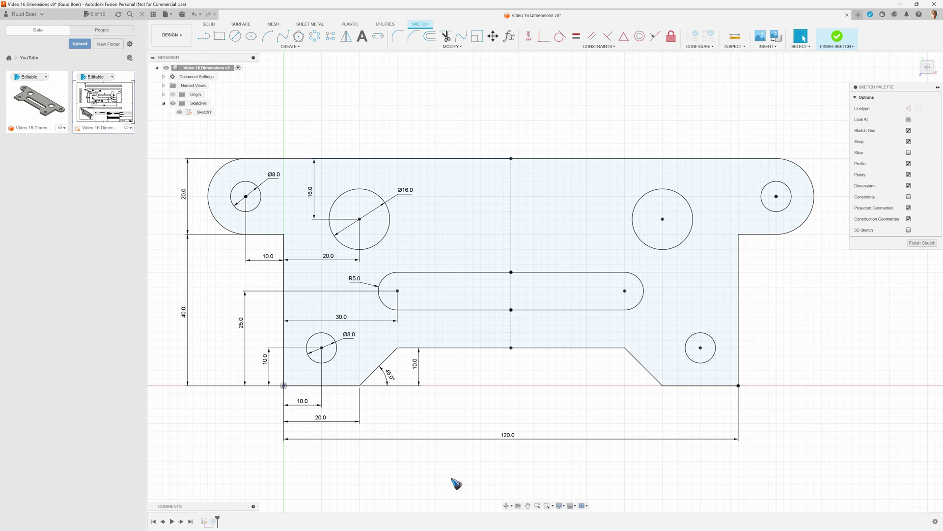
click(460, 158)
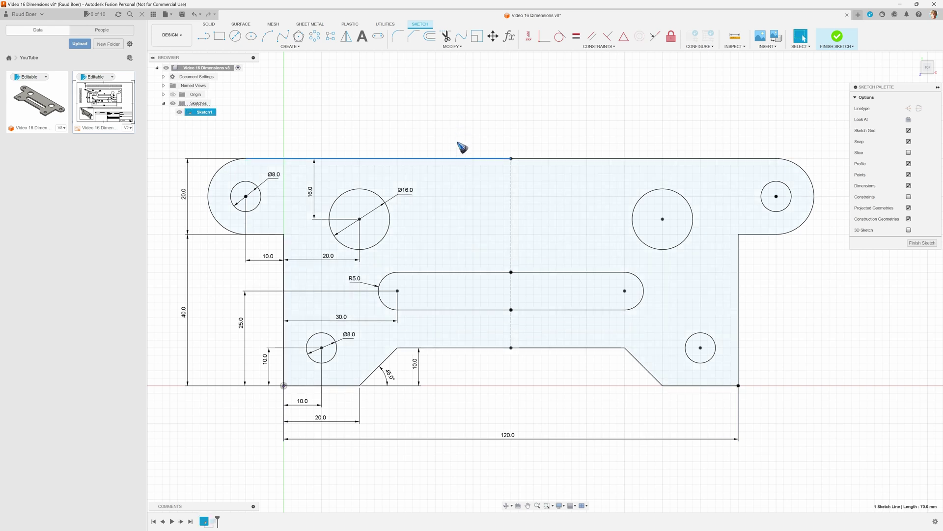
click(743, 386)
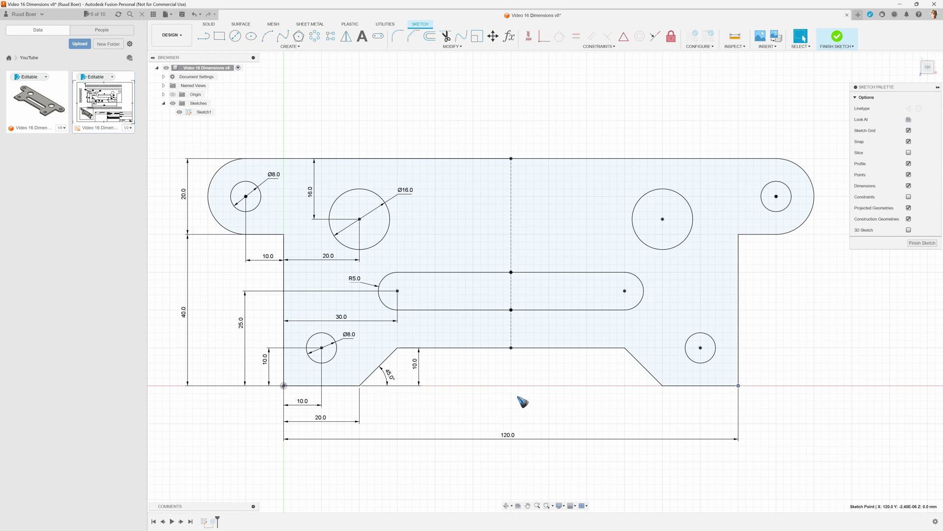
Set the plate's overall base width dimension to 140 mm
scroll(523, 402, down, 2)
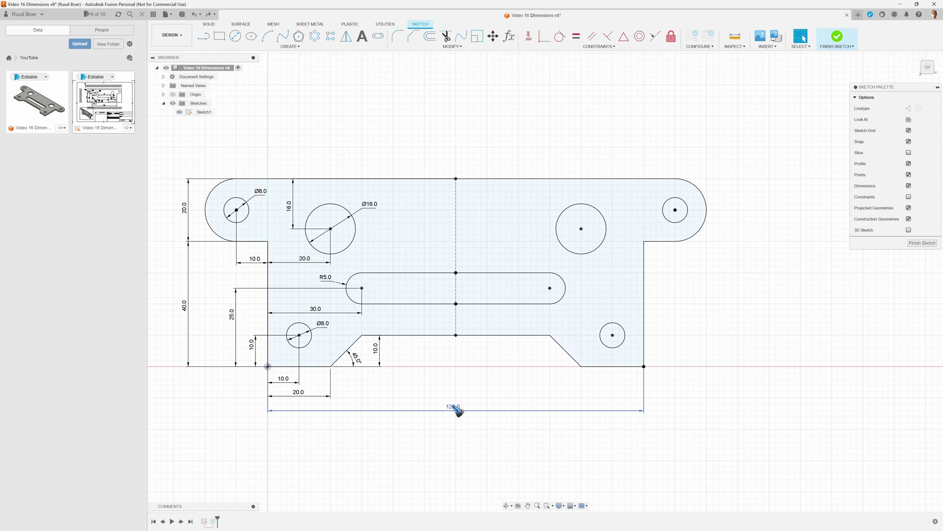
double_click(457, 409)
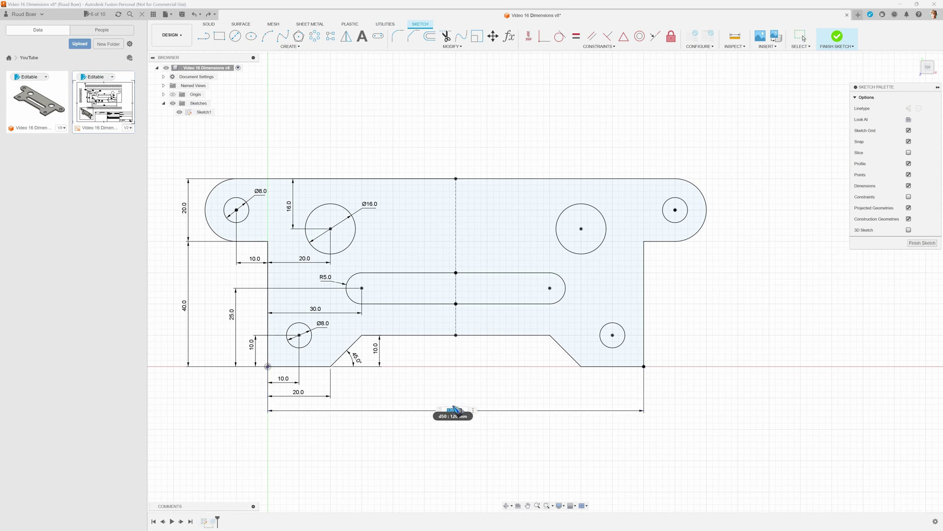
key(BackSpace)
text(140)
key(Return)
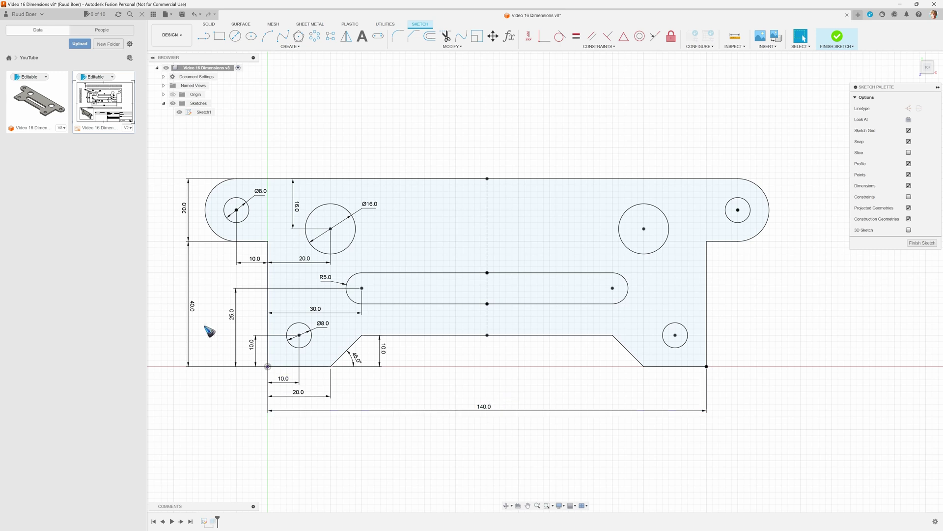
Set the height of the plate's left vertical edge to 50 mm
double_click(194, 307)
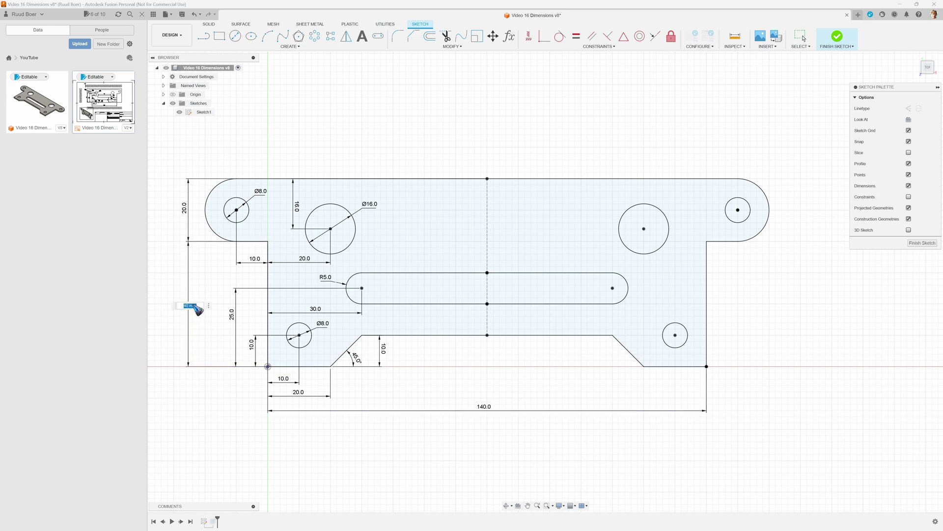
key(BackSpace)
text(50)
key(Return)
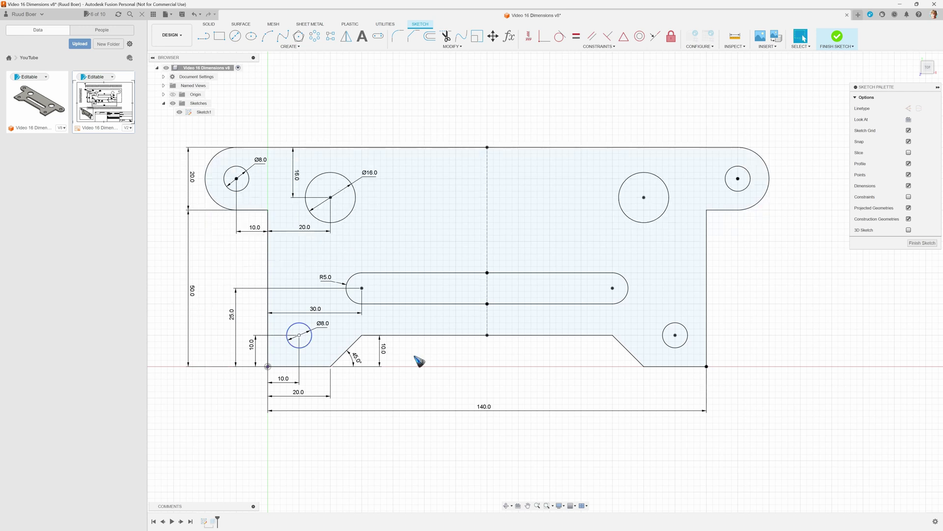
Change the vertical distance from the plate's base to the slot's center
click(238, 320)
double_click(238, 320)
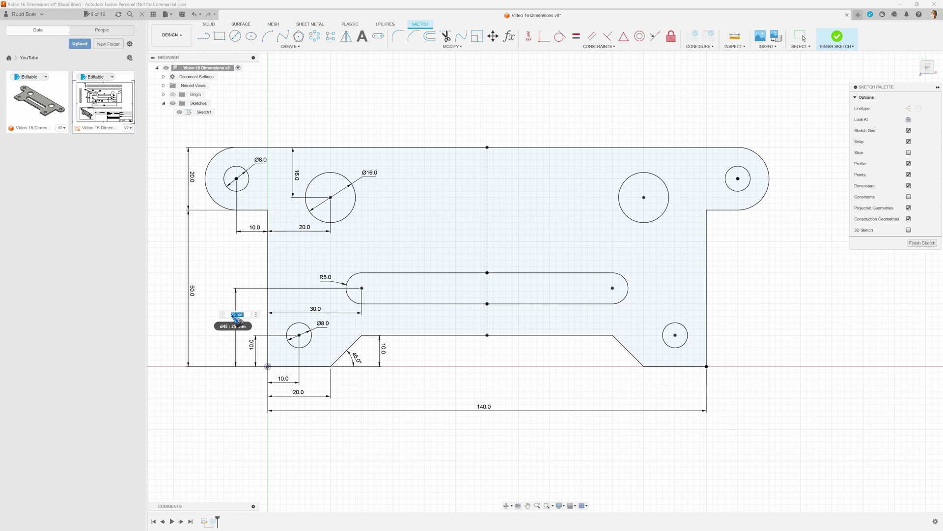
text(1)
key(Return)
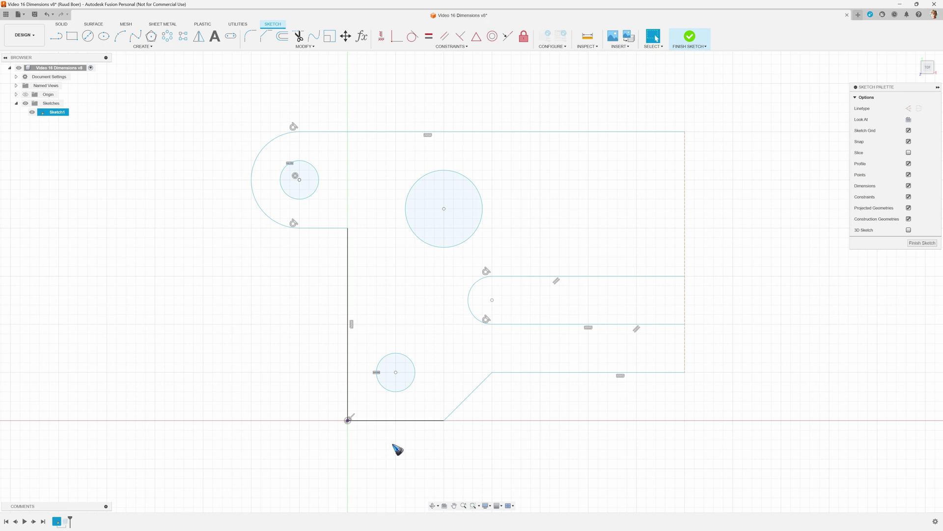
Dimension the height of the left vertical edge, keeping its drawn length
key(d)
click(348, 317)
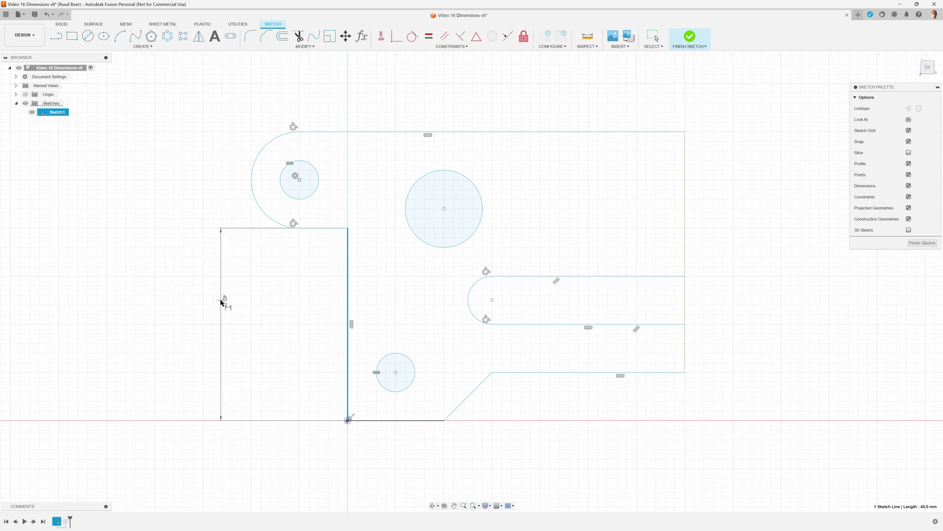
click(226, 325)
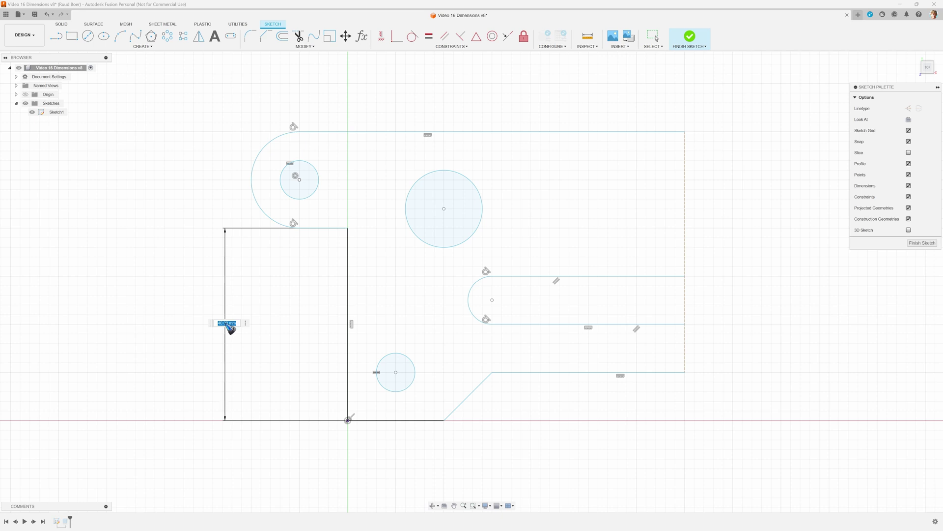
key(Return)
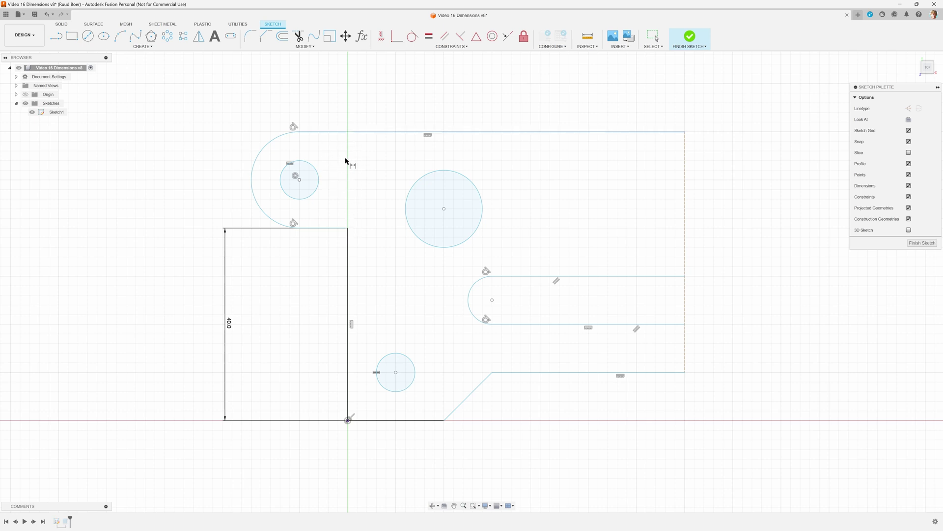
Dimension the vertical distance between the rounded ear's lower edge and the plate's upper edge at 20 mm
click(328, 229)
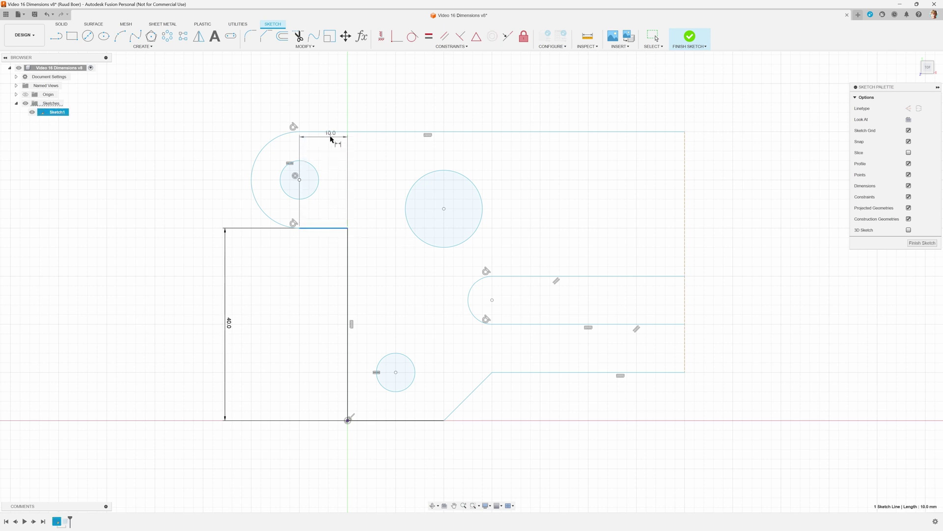
click(331, 131)
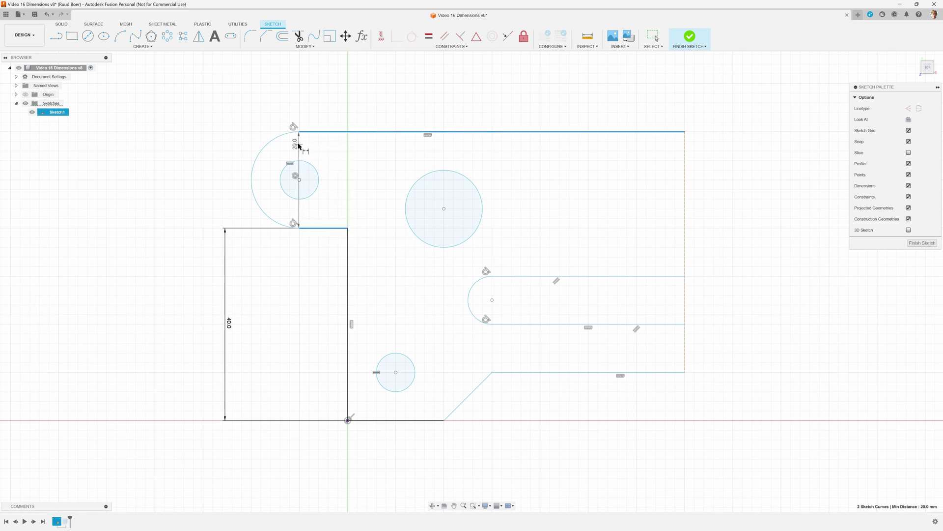
click(226, 182)
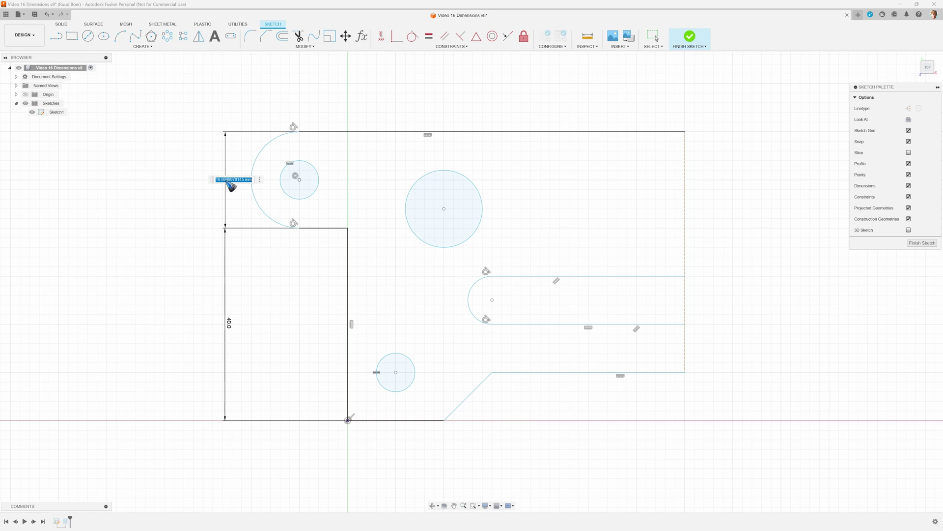
text(20)
key(Return)
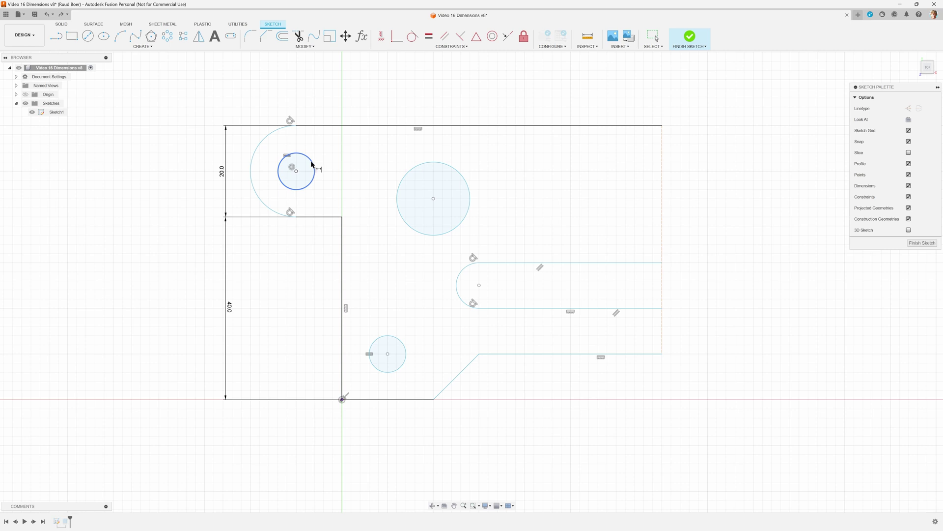
Dimension the ear hole's diameter and its horizontal distance to the left vertical edge, keeping the drawn values
click(312, 166)
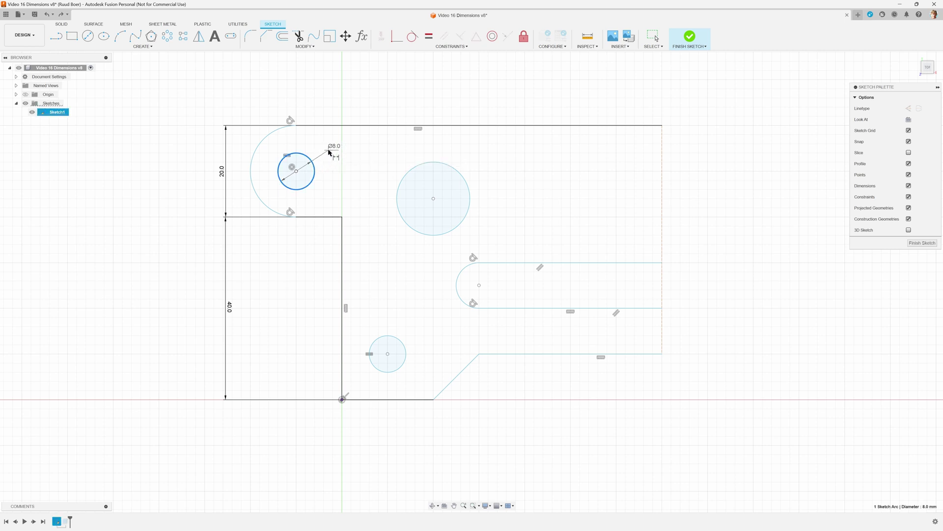
click(330, 153)
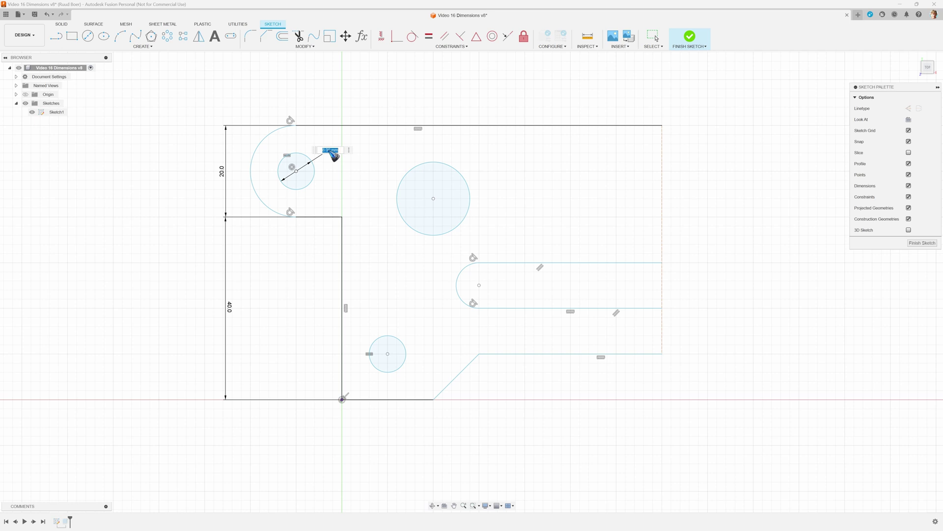
key(Return)
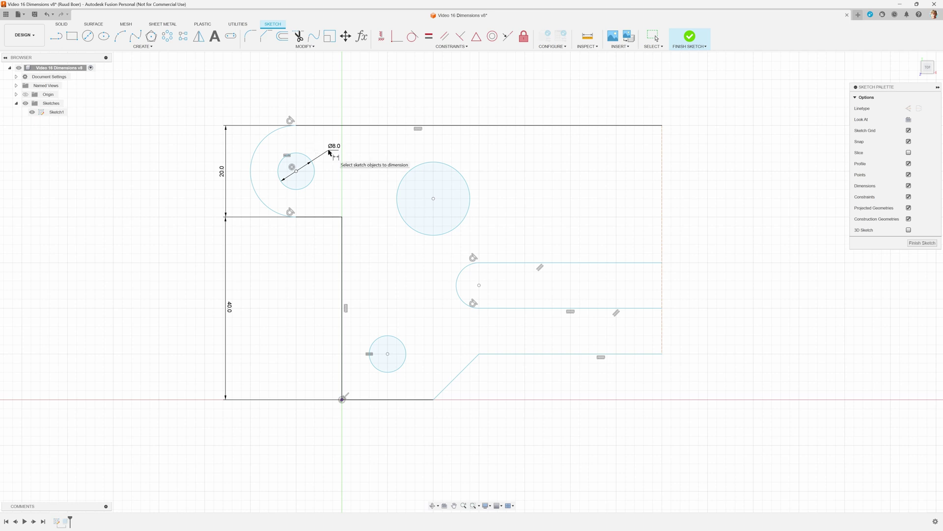
click(343, 242)
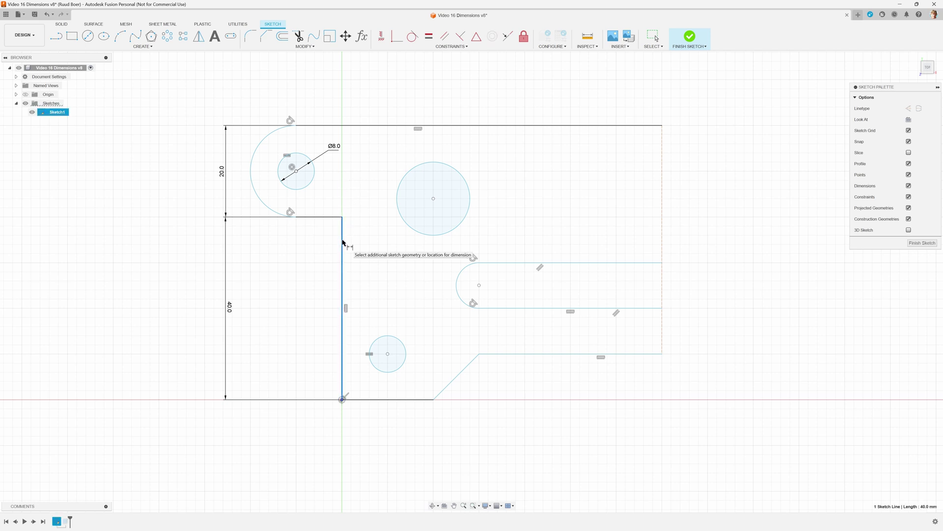
click(309, 184)
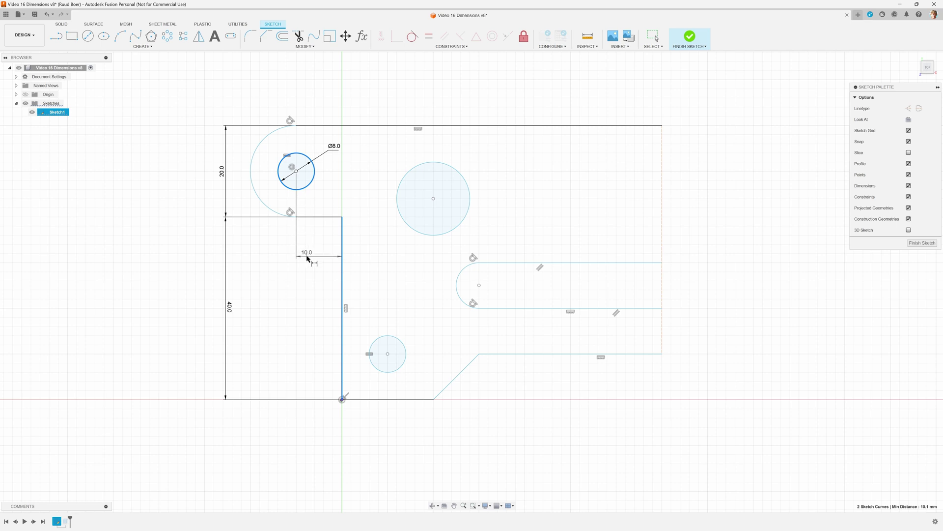
click(320, 254)
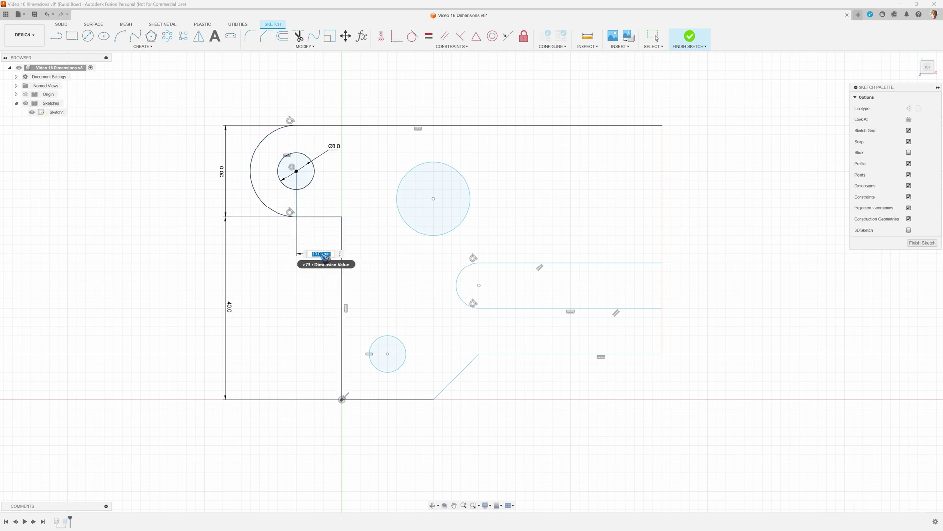
key(Return)
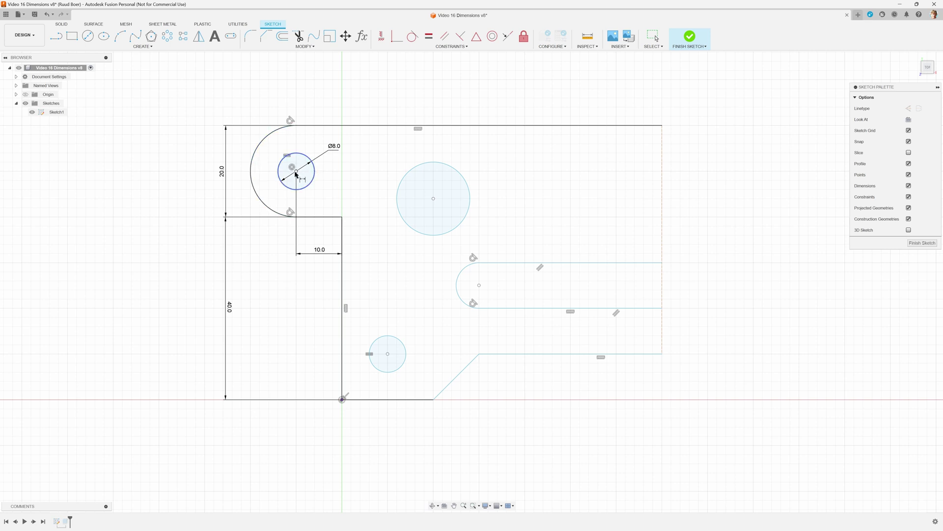
key(Escape)
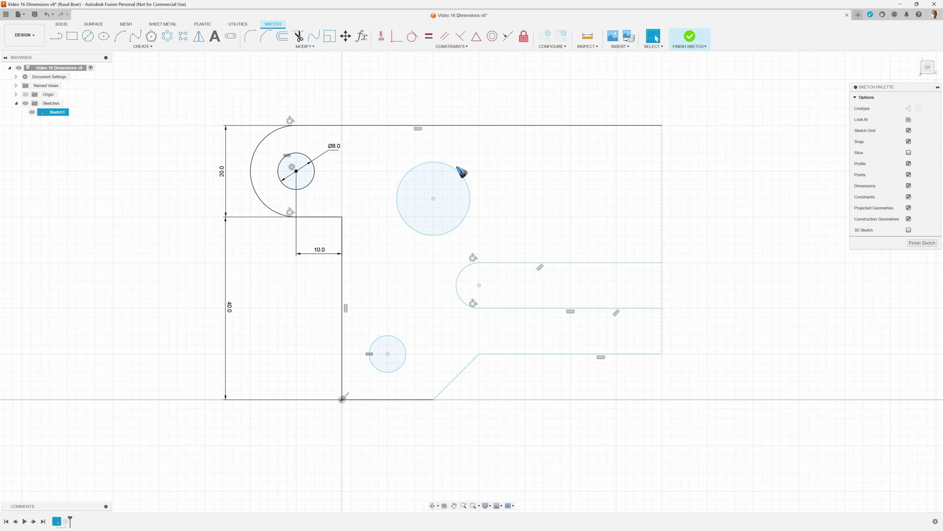
Dimension the large circle's diameter and its center's vertical distance from the plate's upper edge, keeping the drawn values
key(d)
click(461, 172)
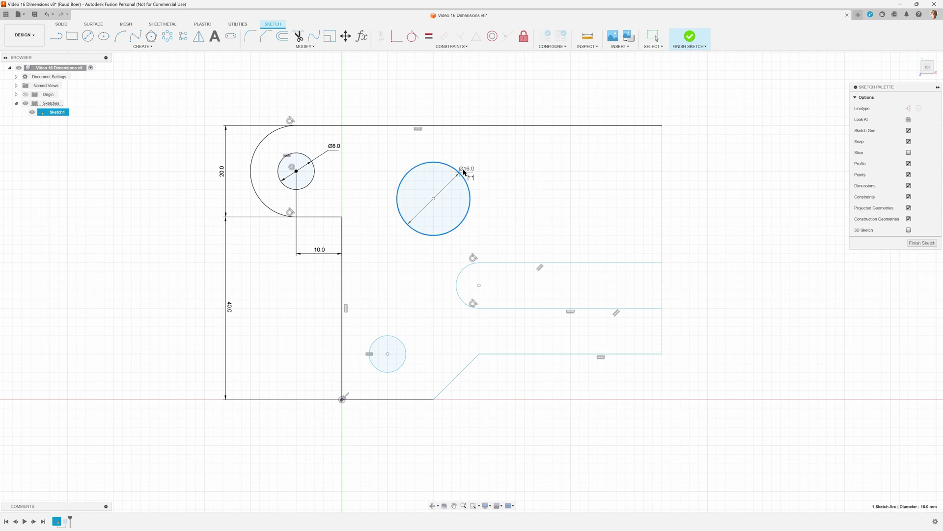
click(483, 169)
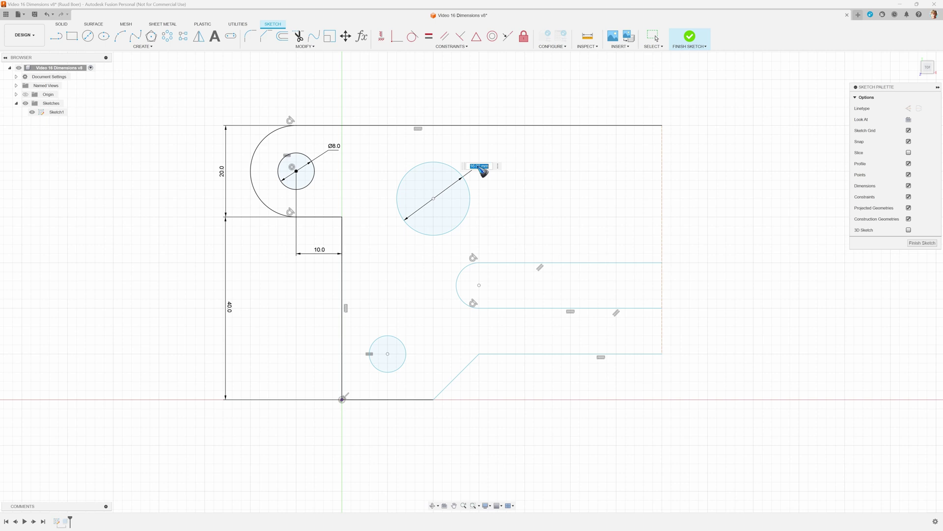
key(Return)
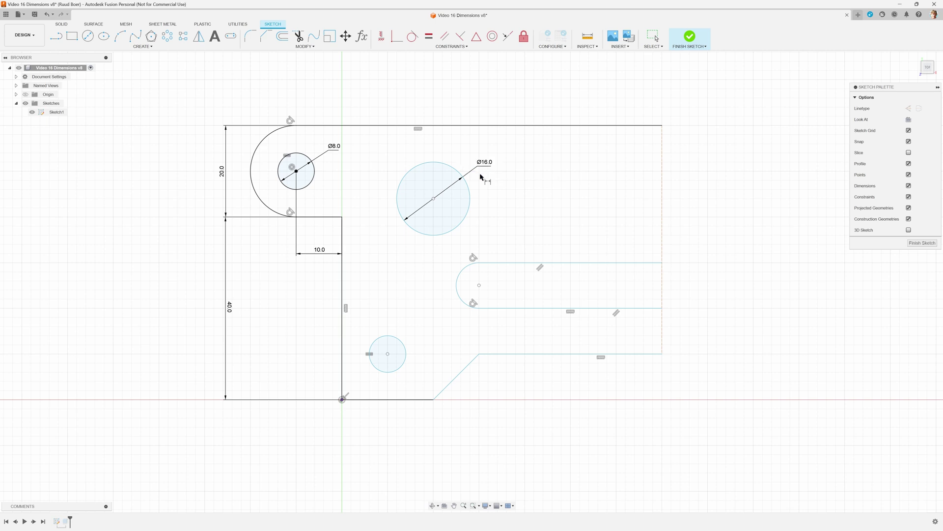
click(435, 127)
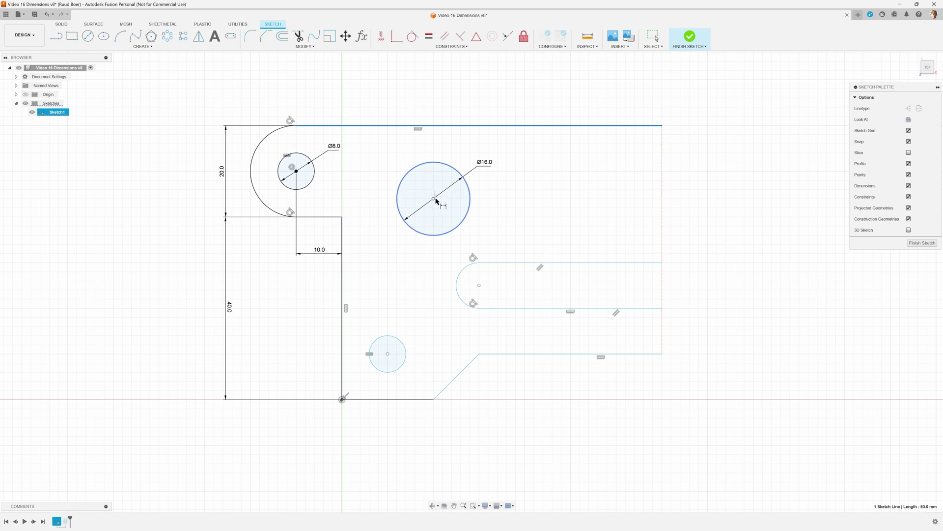
click(437, 163)
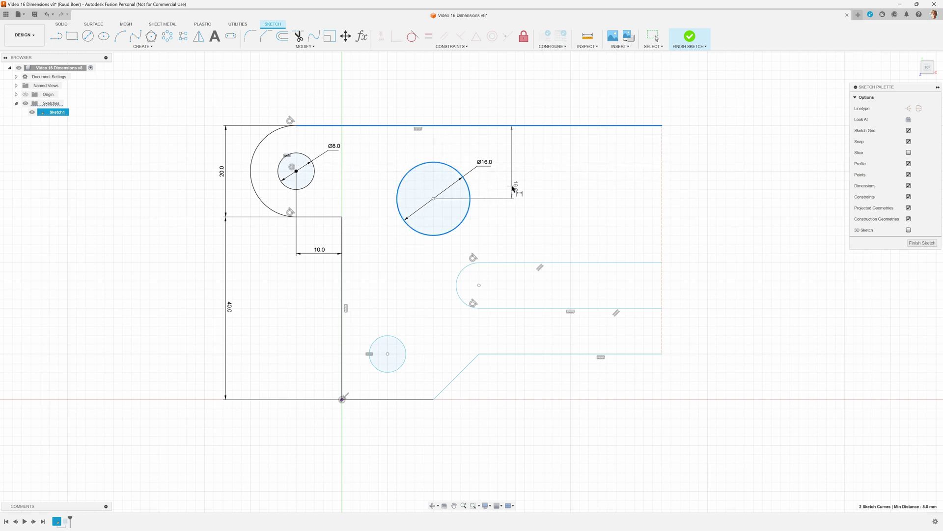
click(516, 168)
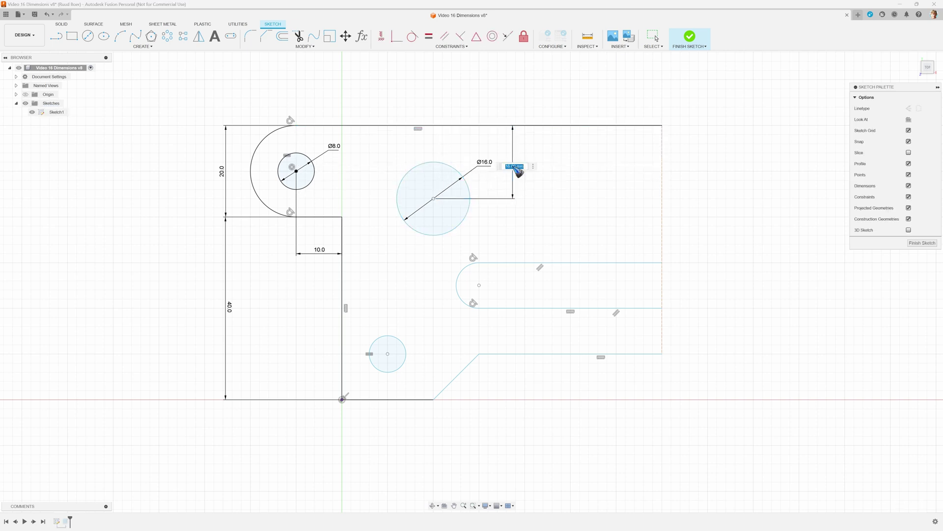
key(Return)
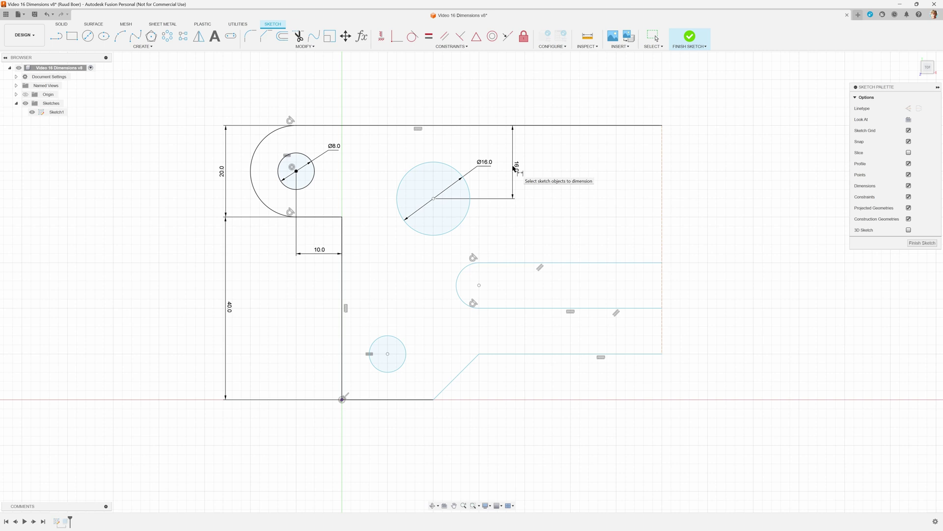
Dimension the horizontal distance from the left vertical edge to the large circle's center at 20 mm
click(343, 244)
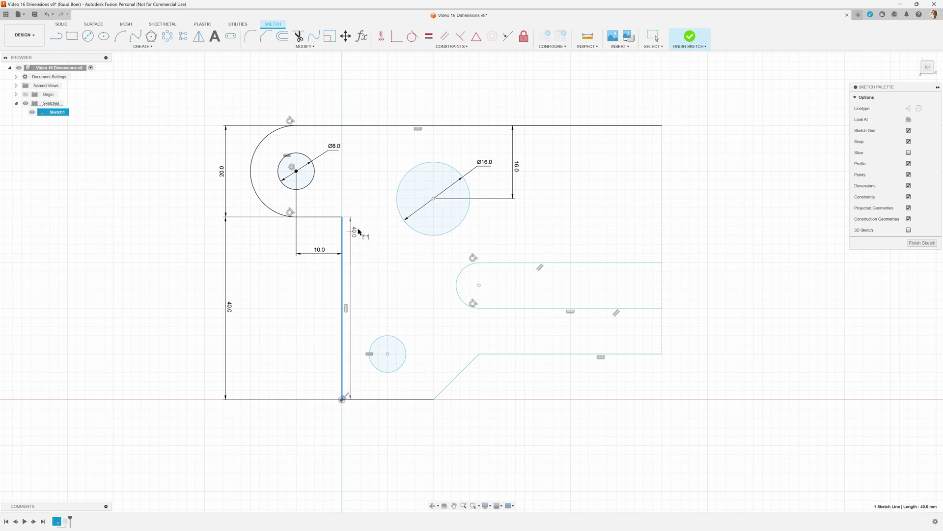
click(434, 199)
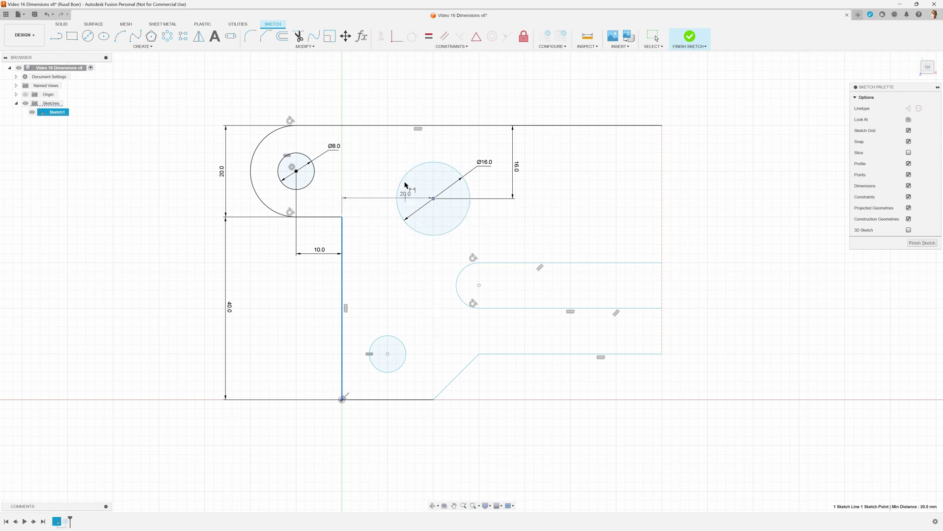
click(403, 256)
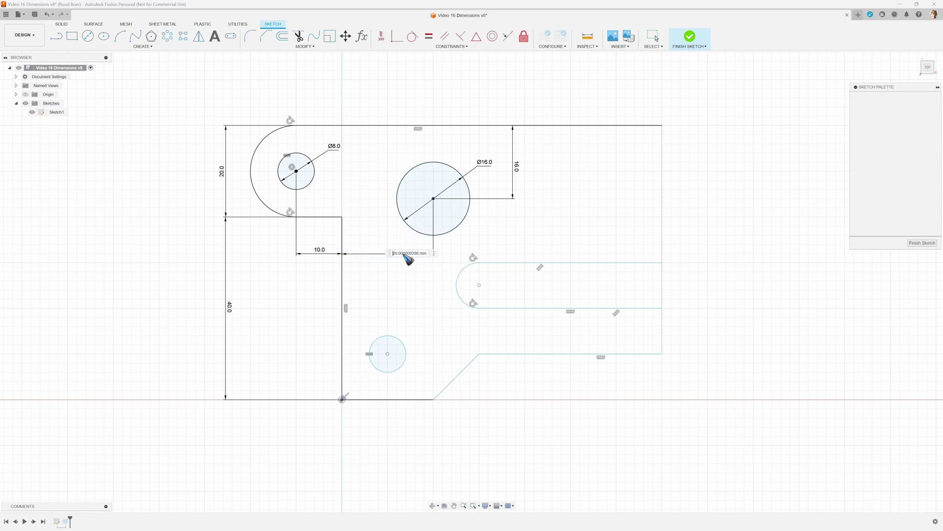
text(20)
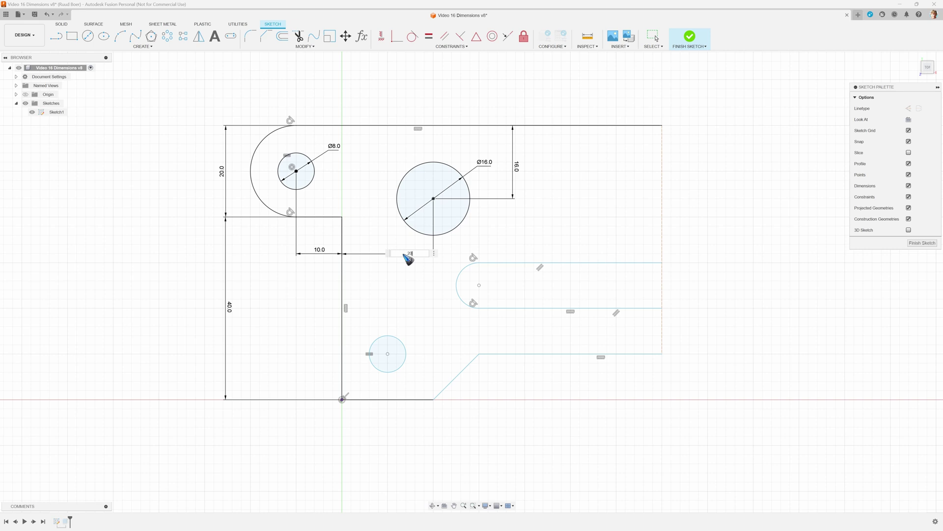
key(Return)
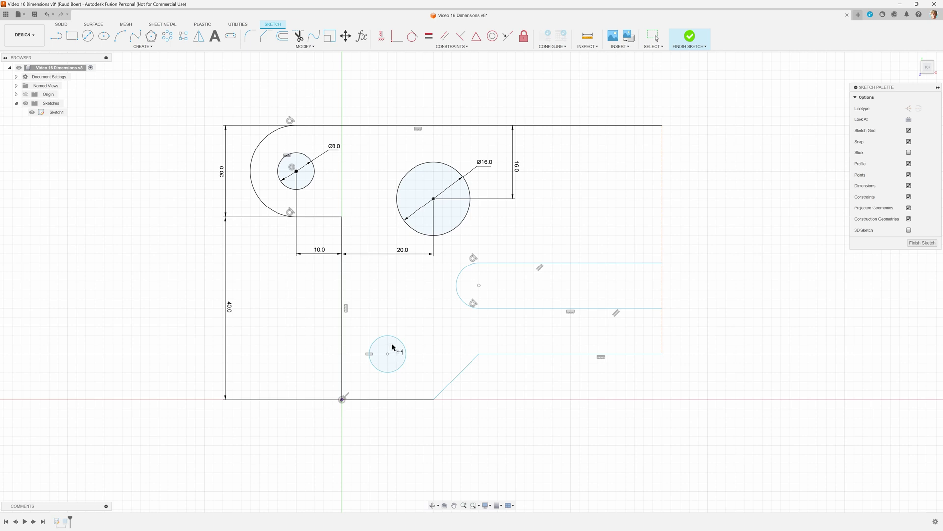
Dimension the lower small circle's center at 10 mm from the left vertical edge and 10 mm above the bottom edge
click(342, 354)
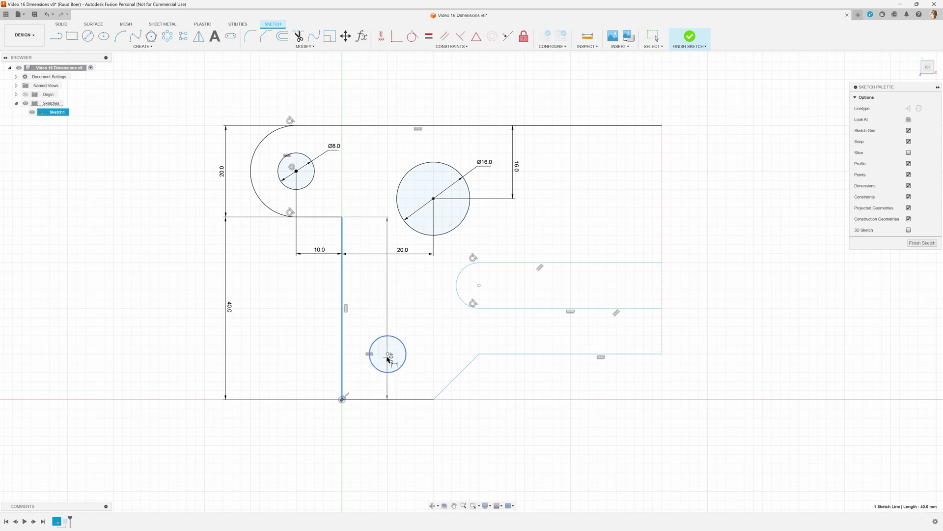
click(388, 354)
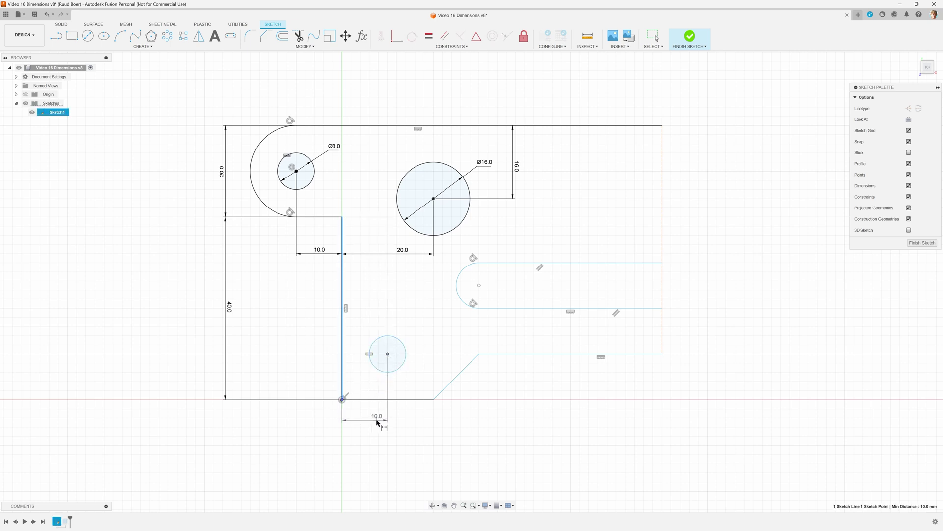
click(370, 328)
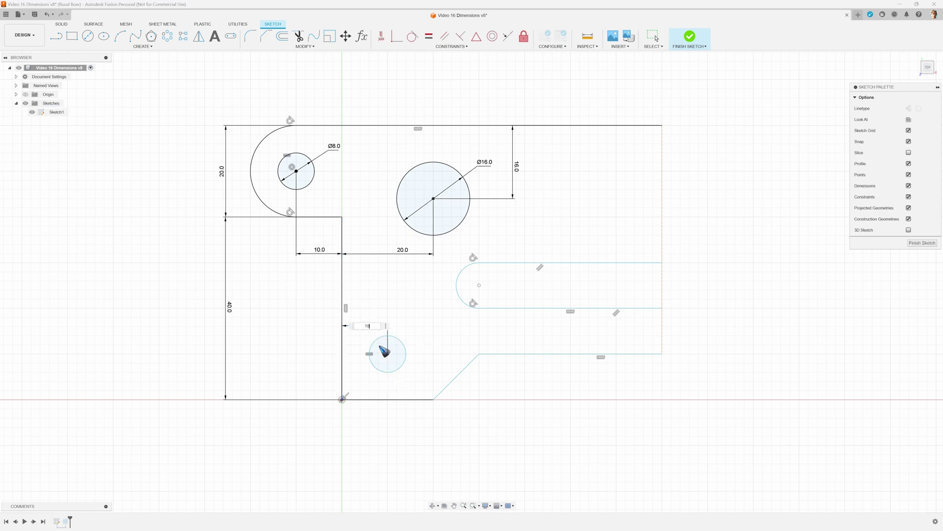
key(Return)
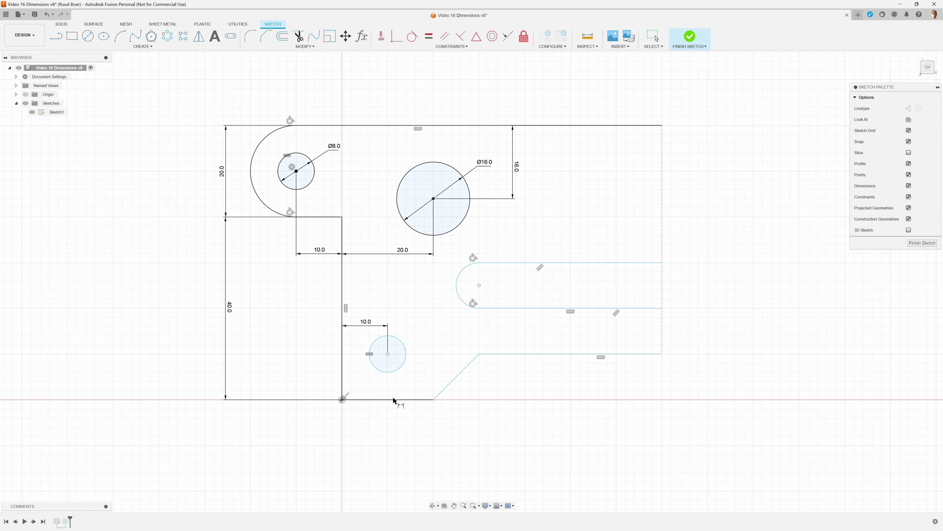
click(393, 400)
click(388, 354)
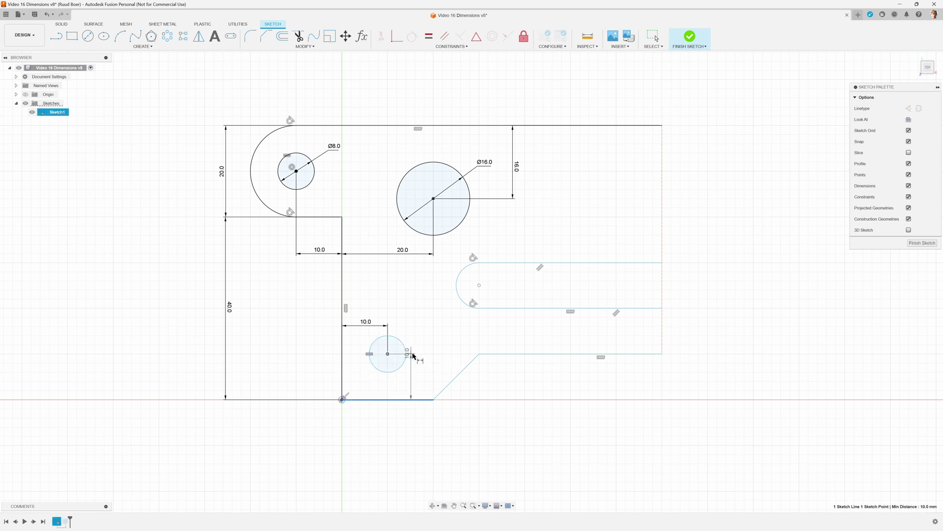
click(416, 381)
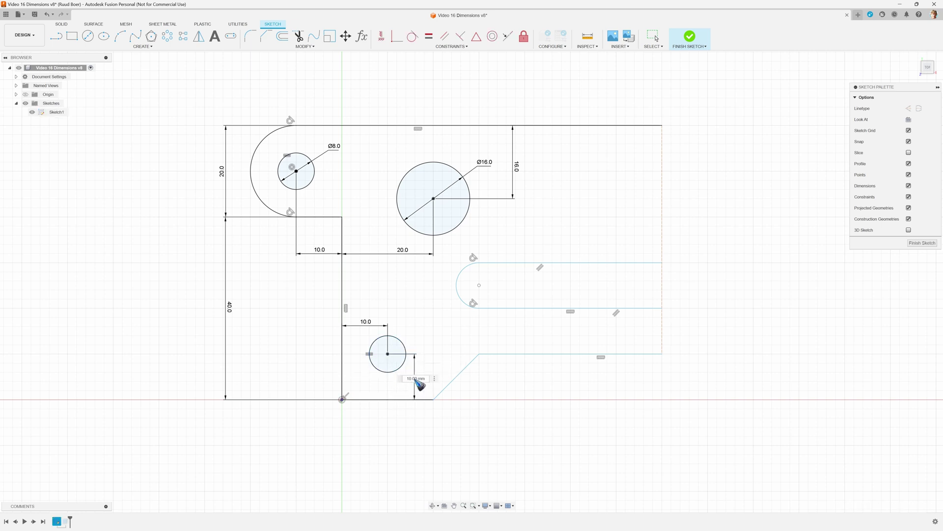
key(Return)
Dimension the bottom edge's length at 20 mm and the adjoining slanted edge's angle to the horizontal at 45 degrees
click(384, 400)
click(391, 421)
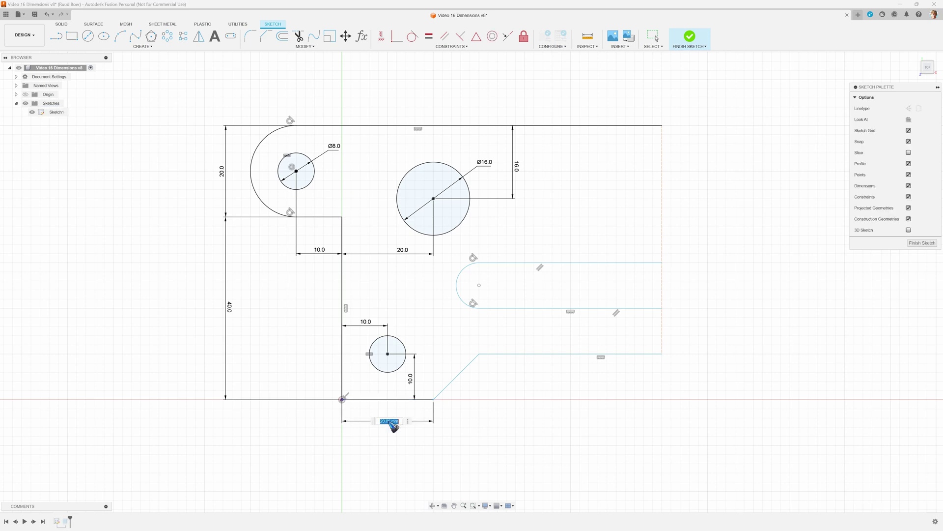
key(Return)
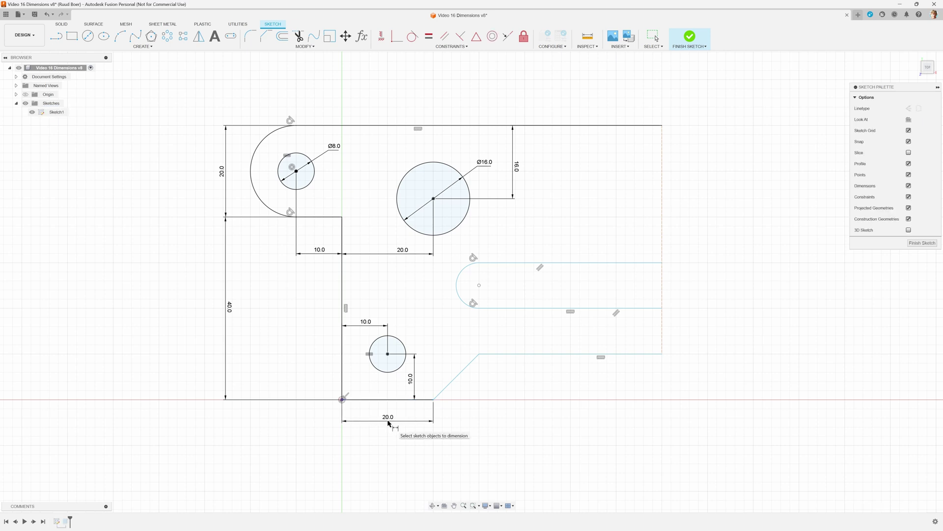
click(452, 382)
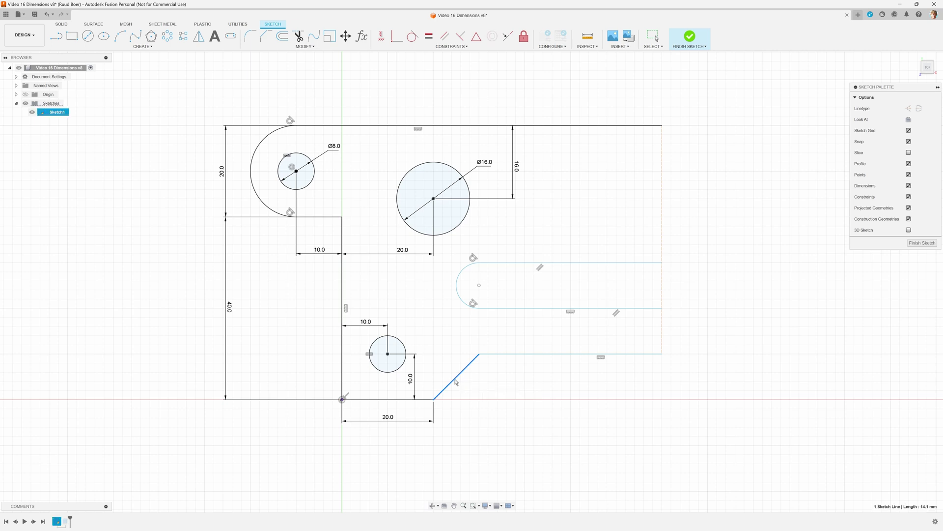
click(425, 399)
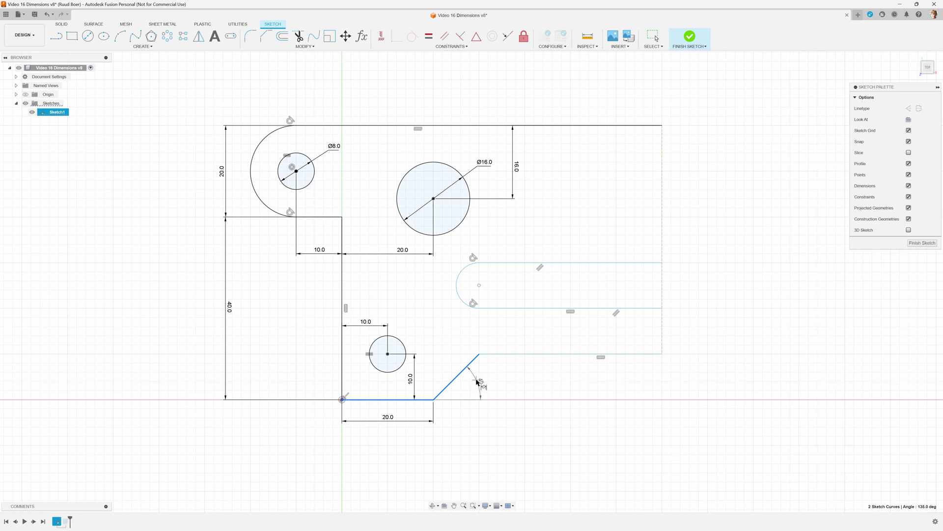
click(482, 383)
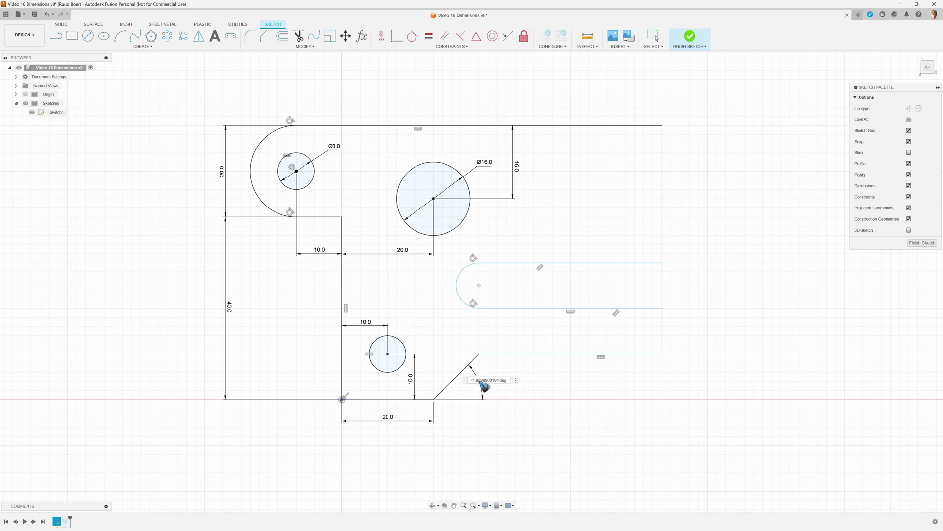
text(45)
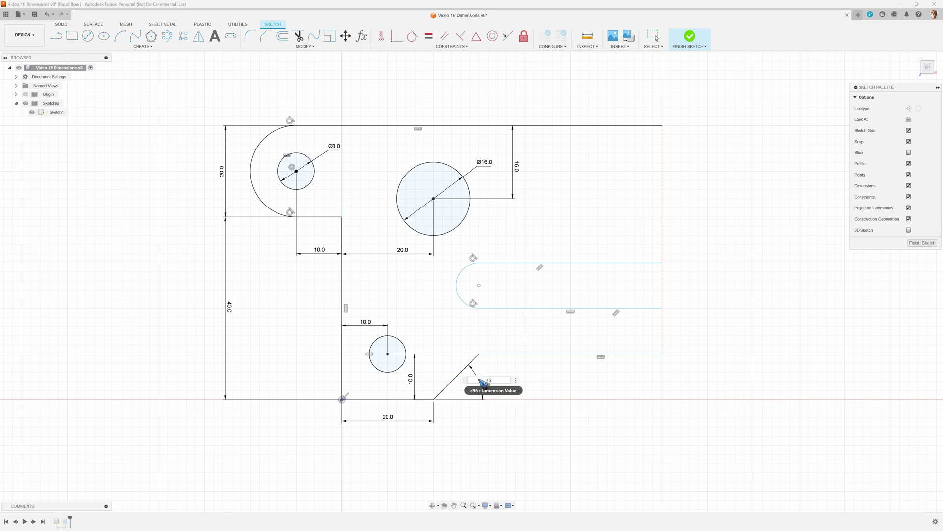
key(Return)
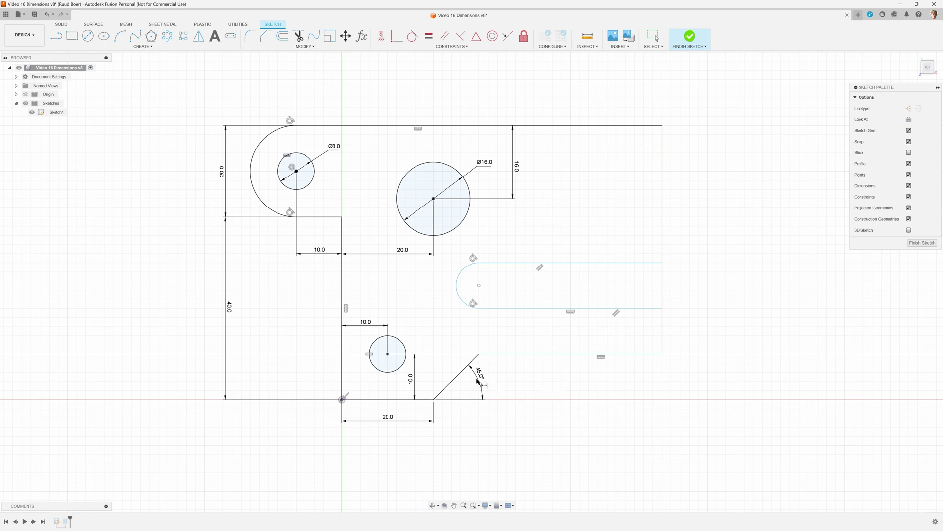
Dimension the raised lower edge at 40 mm long and 10 mm above the bottom edge
click(555, 355)
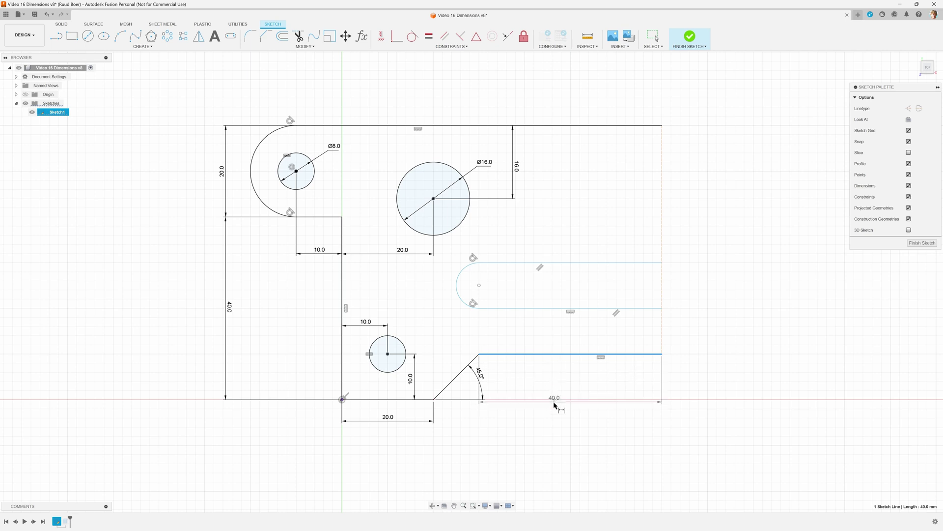
click(557, 423)
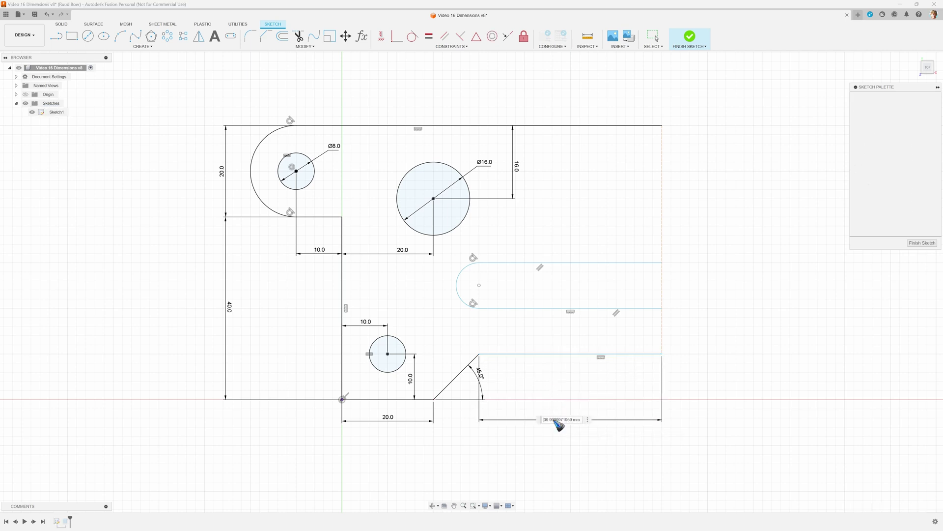
text(40)
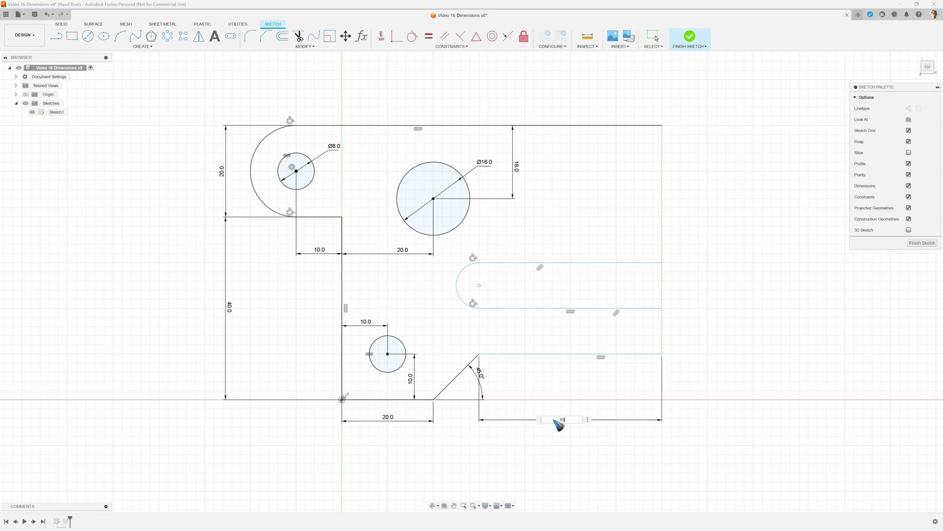
key(Return)
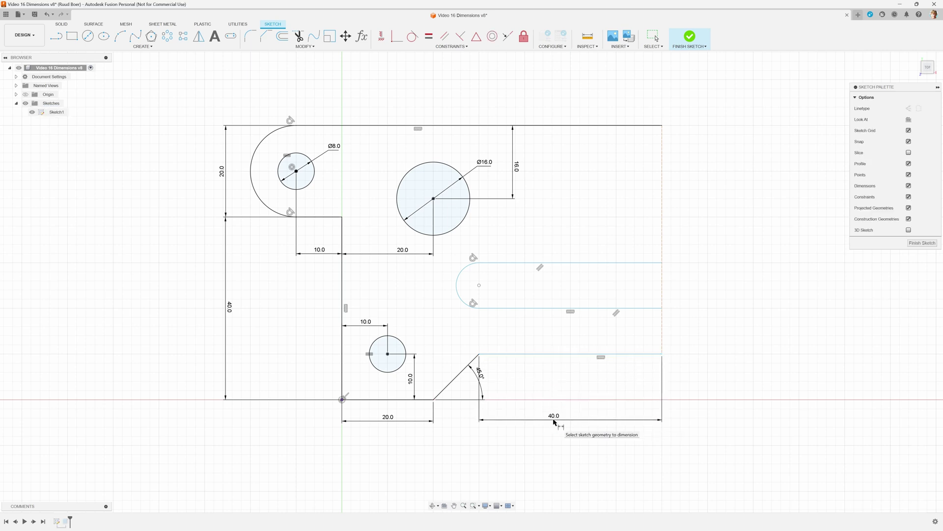
click(399, 400)
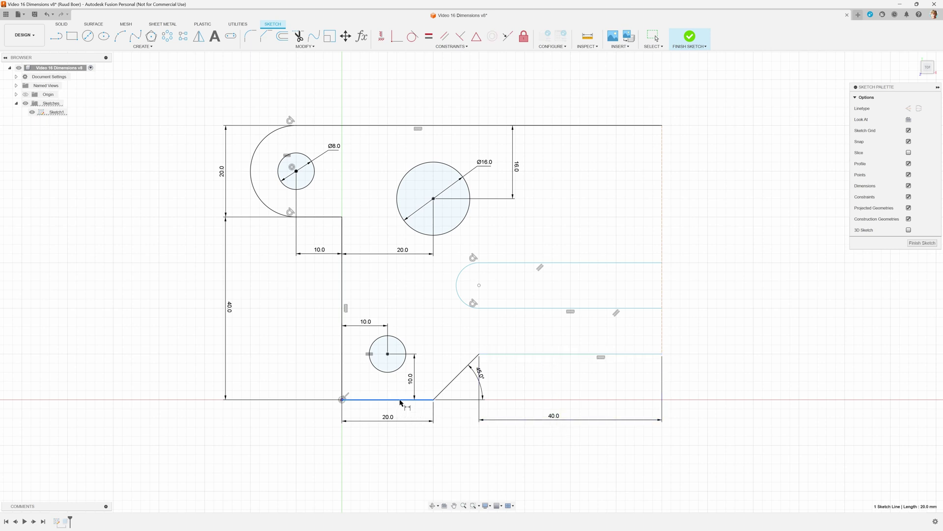
click(542, 355)
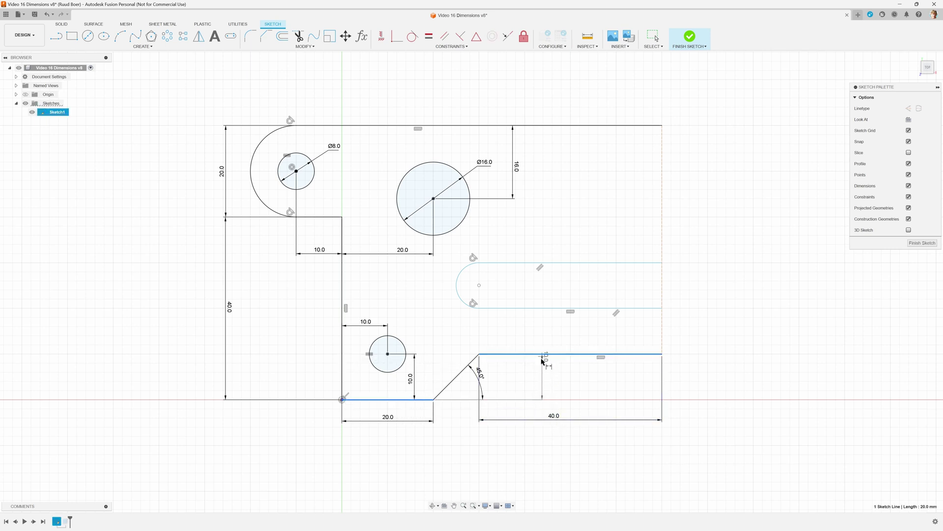
click(549, 381)
key(Return)
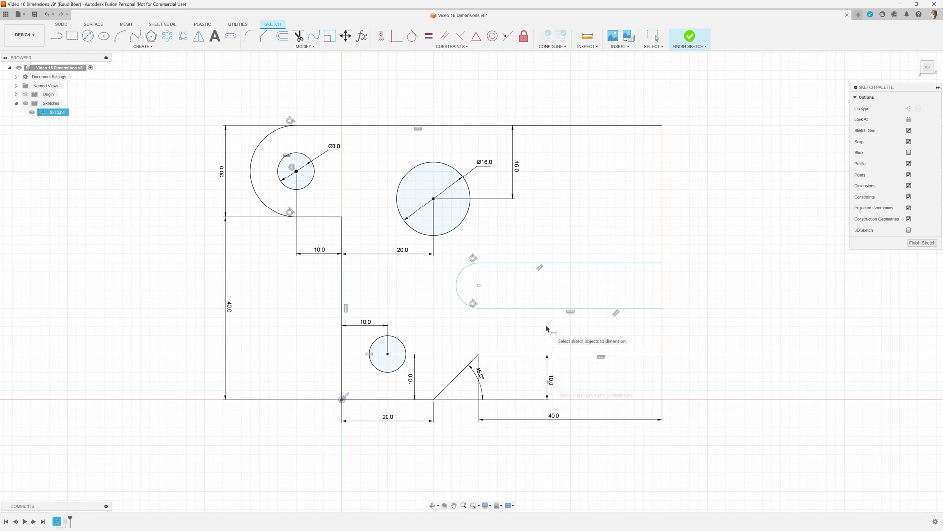
Dimension the slot's lower line at 20 mm above the bottom edge and the slot's width at 10 mm
click(524, 309)
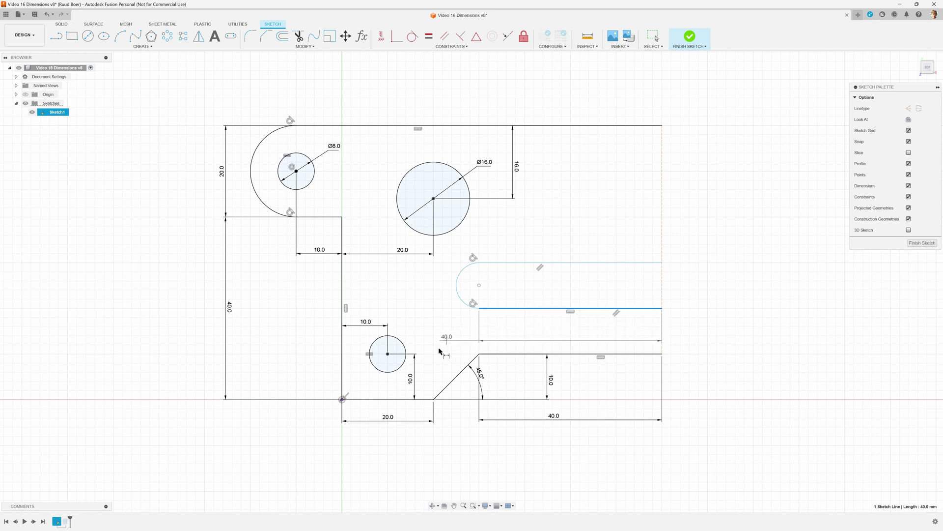
click(425, 400)
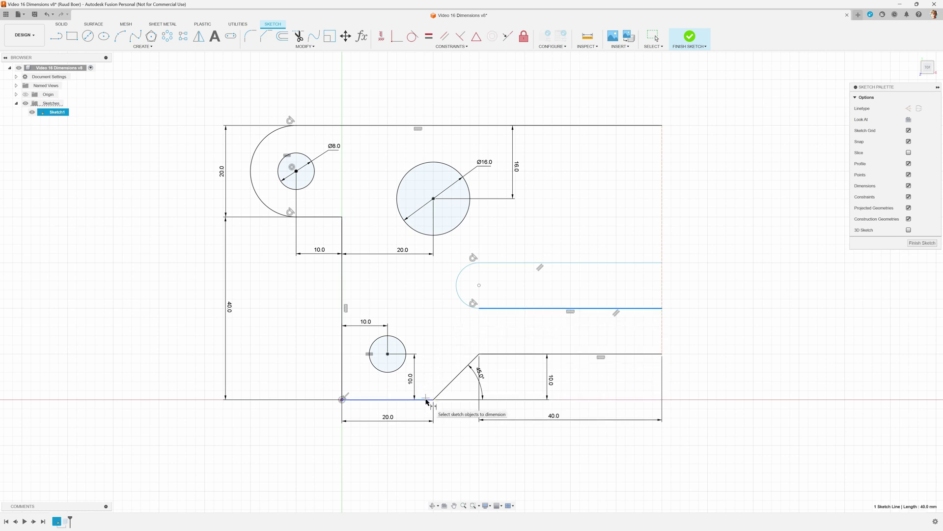
click(568, 338)
key(Return)
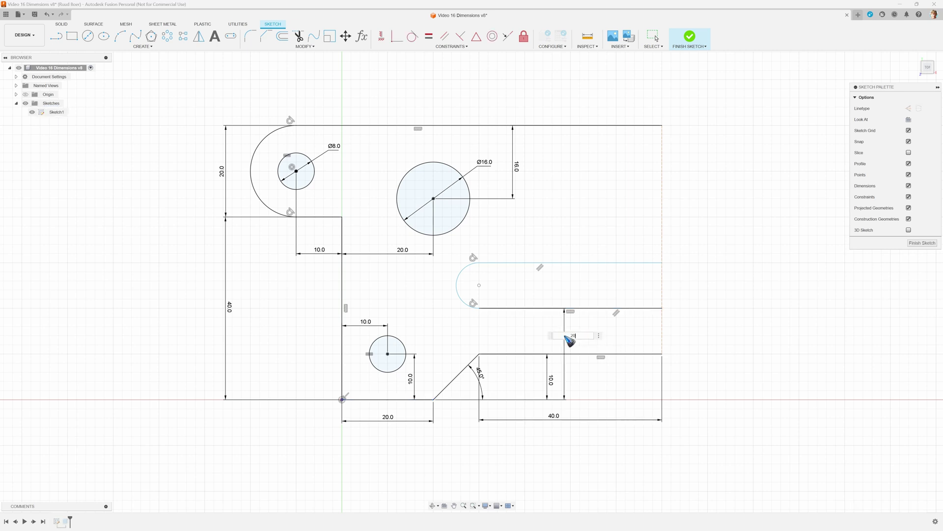
click(556, 311)
click(561, 263)
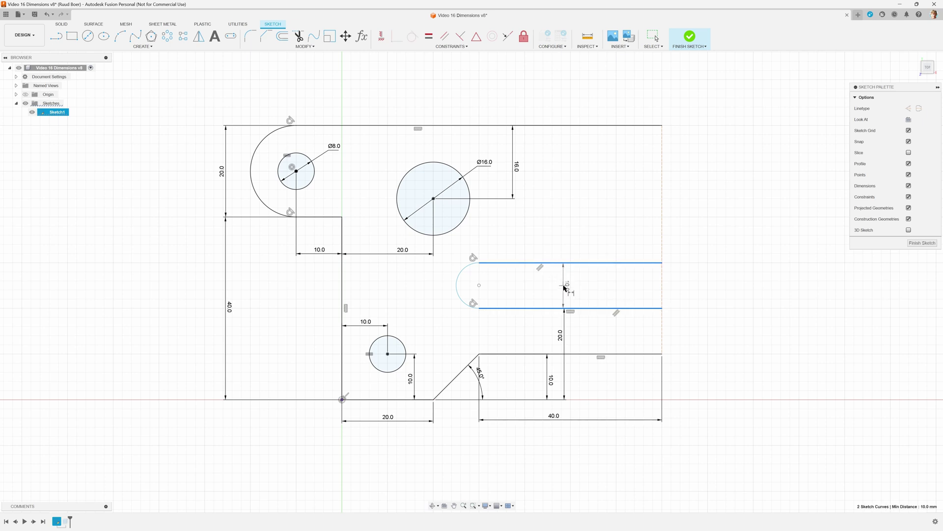
click(569, 290)
key(Return)
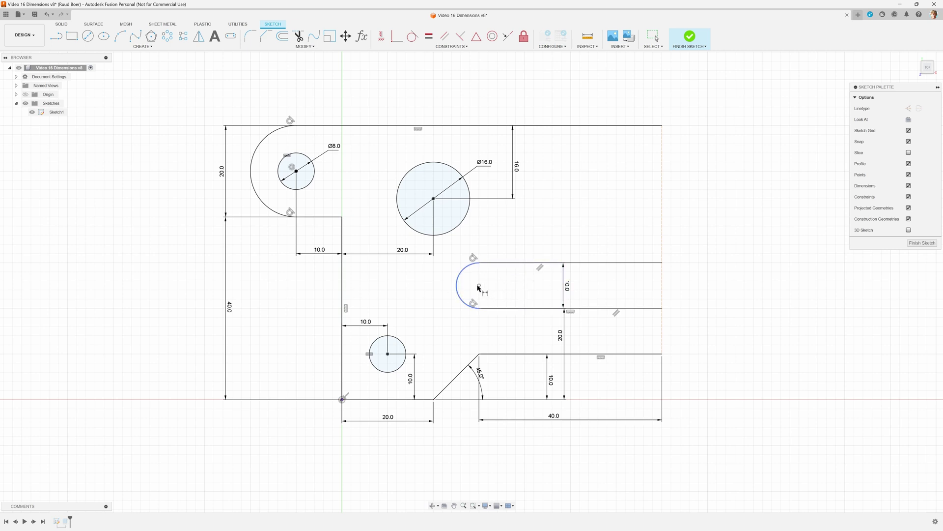
Dimension the horizontal distance from the left vertical edge to the slot arc's center at 30 mm
click(343, 287)
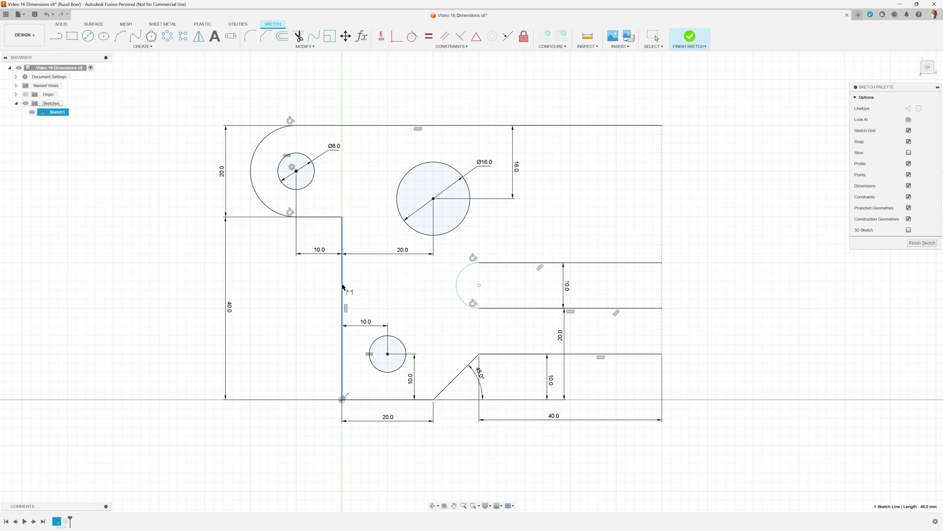
click(479, 286)
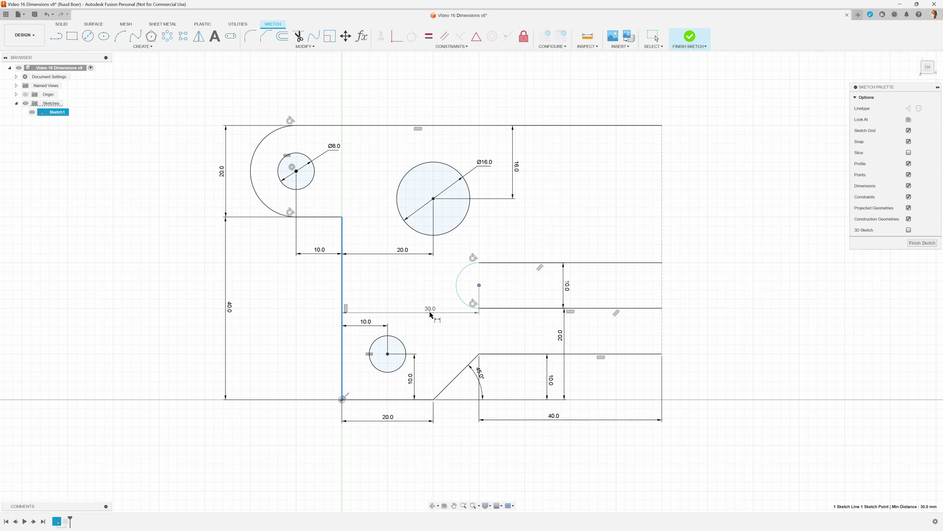
click(428, 315)
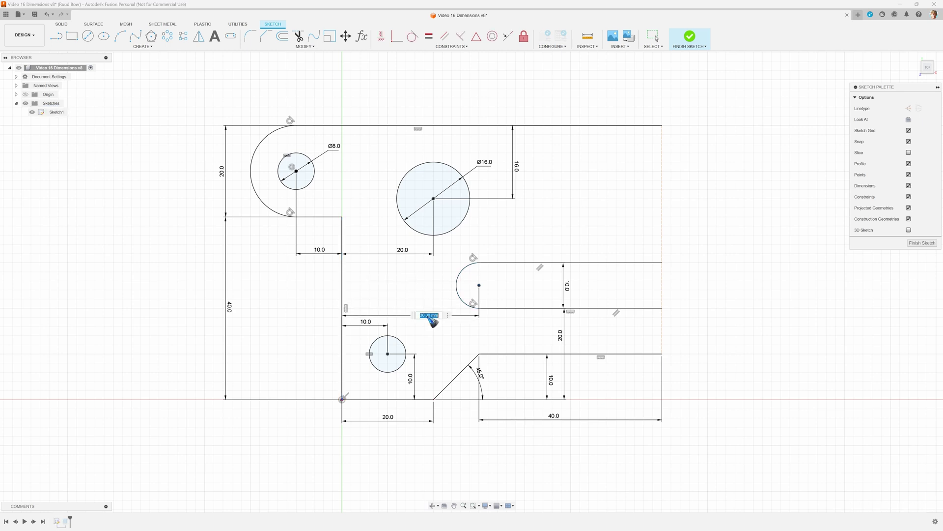
text(30)
key(Return)
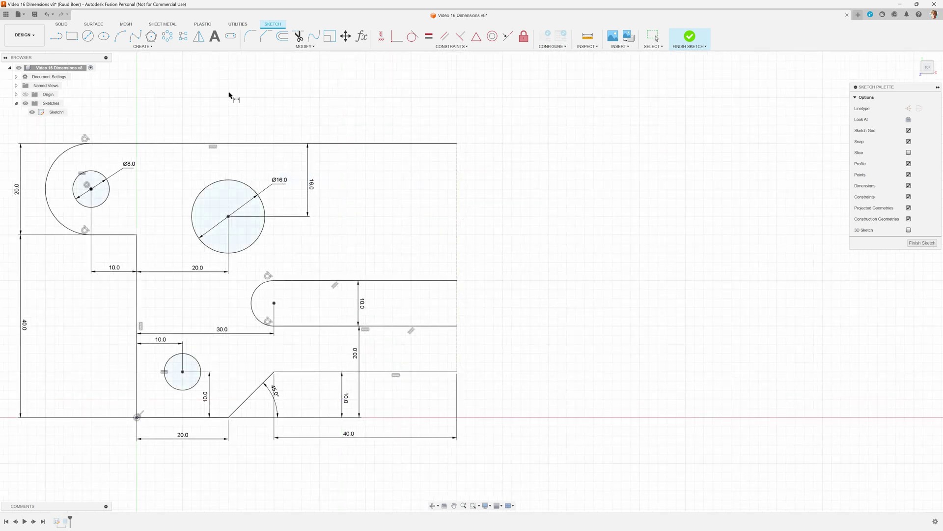
Mirror the outer profile, the three circles and the slot curves about the vertical dashed centerline
click(201, 38)
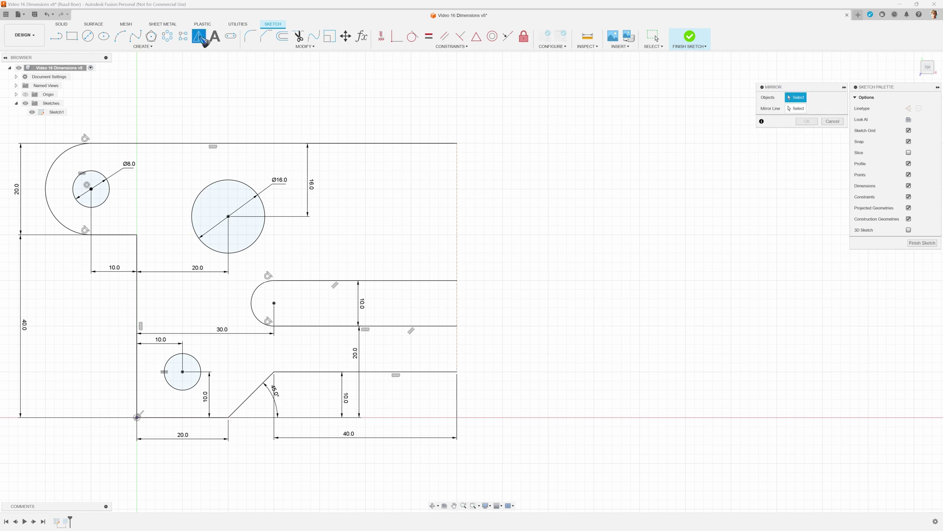
click(359, 147)
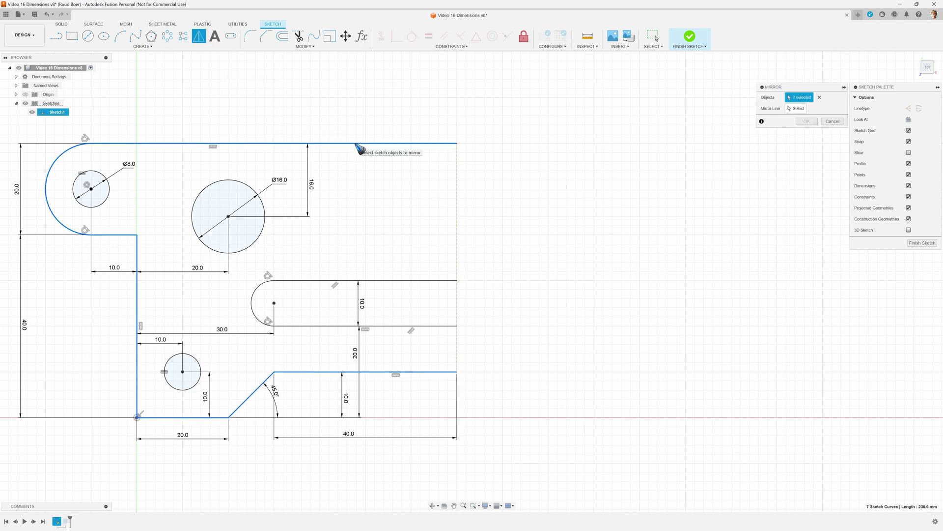
click(251, 188)
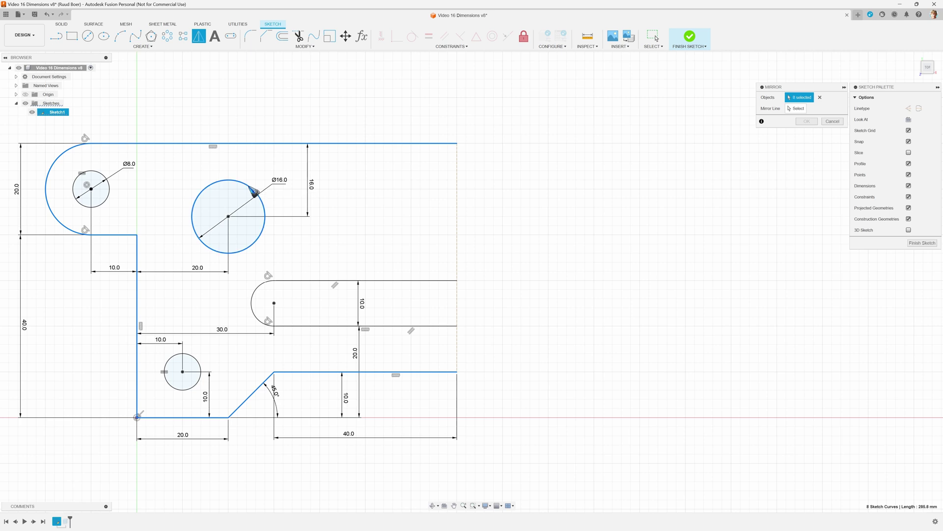
click(108, 187)
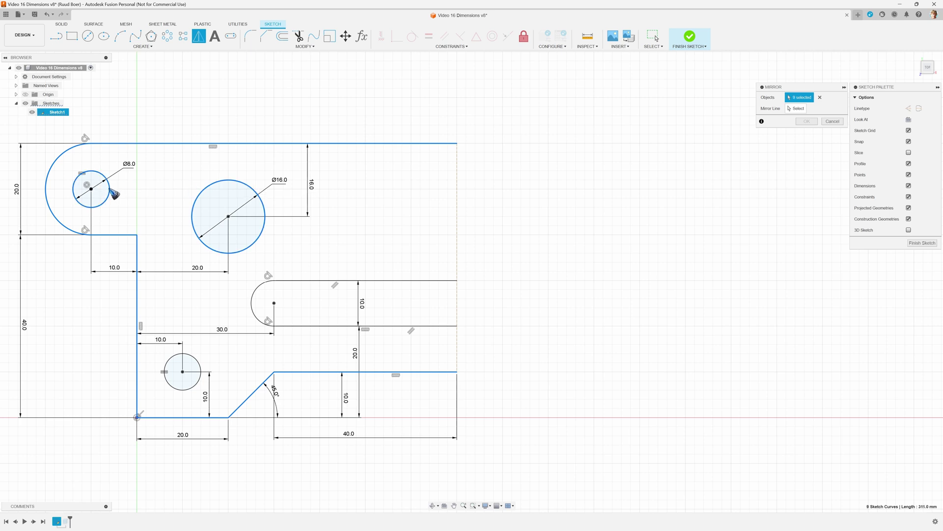
click(200, 367)
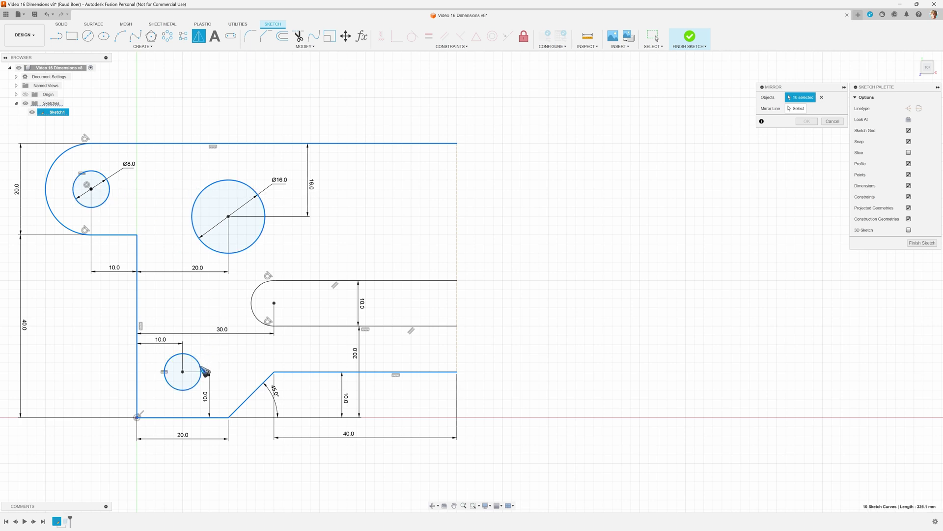
click(307, 282)
double_click(307, 282)
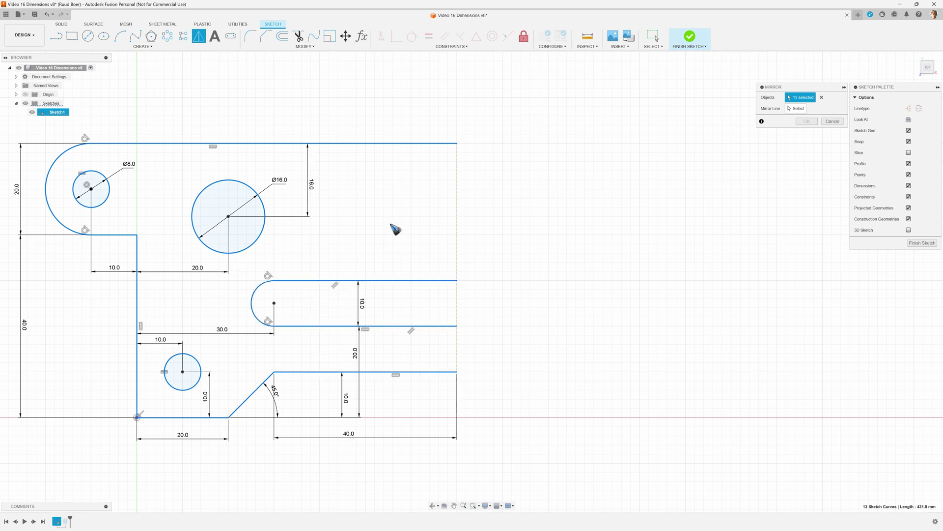
click(799, 109)
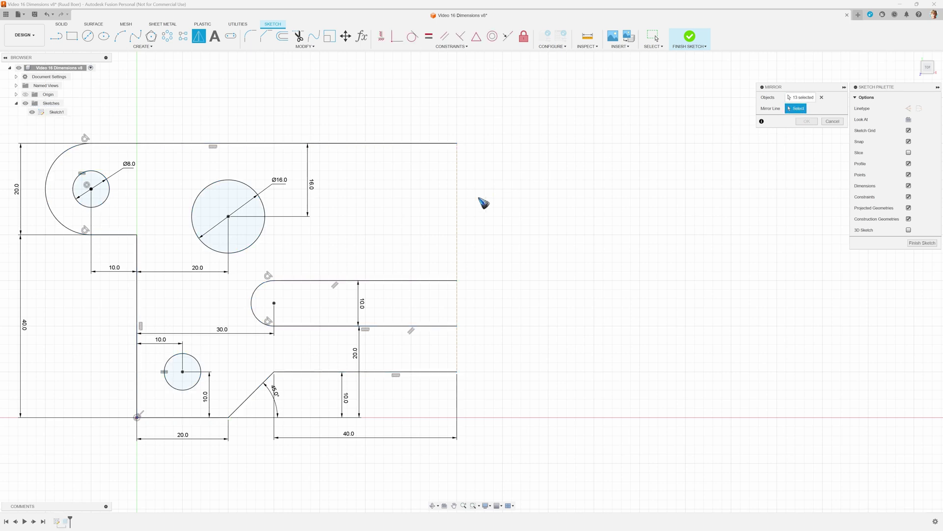
click(458, 215)
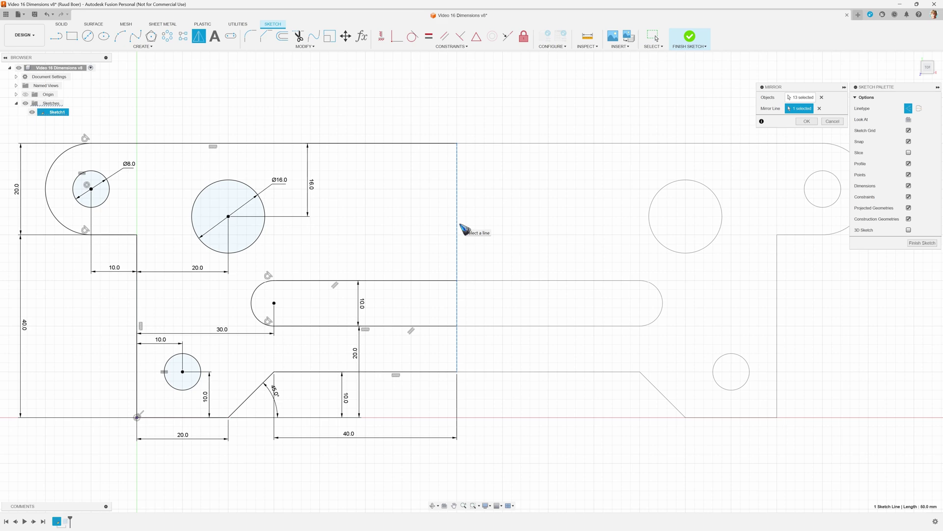
click(807, 121)
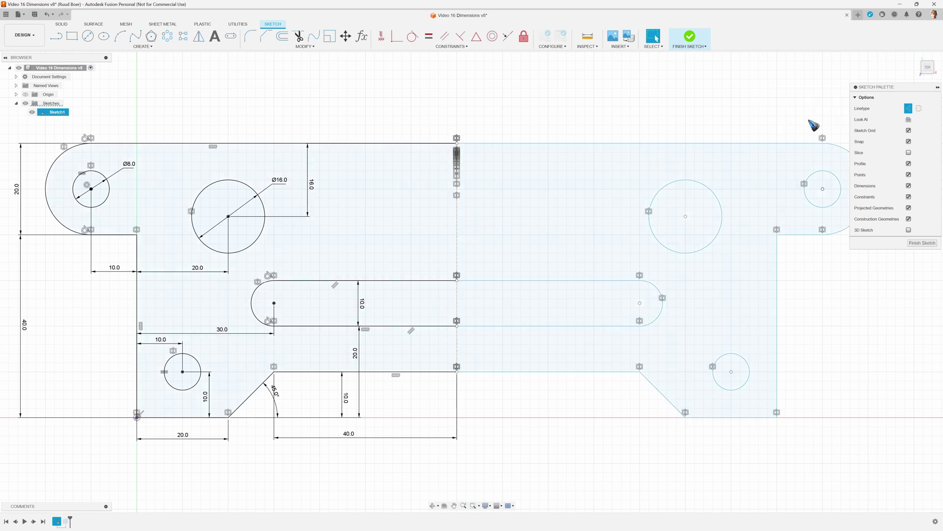
Delete the 40 mm horizontal length dimension of the raised lower edge
scroll(656, 295, down, 3)
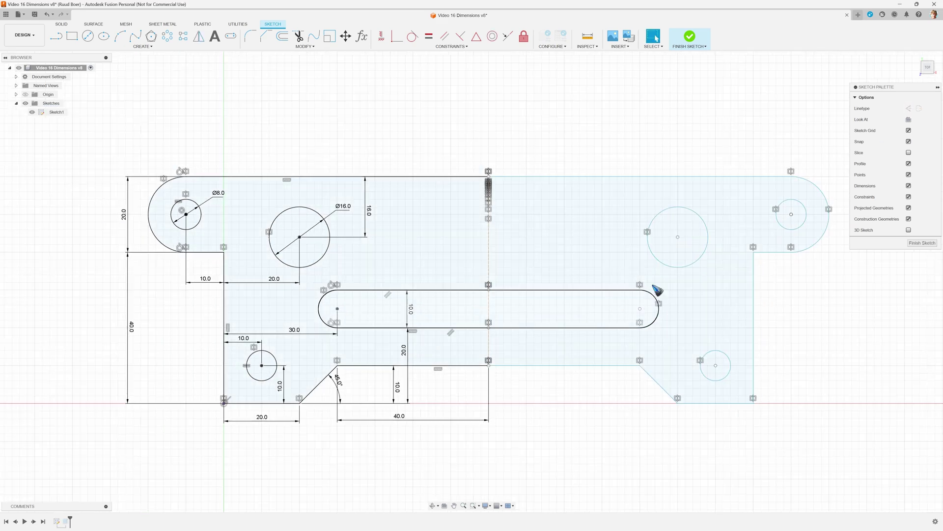
scroll(648, 131, down, 1)
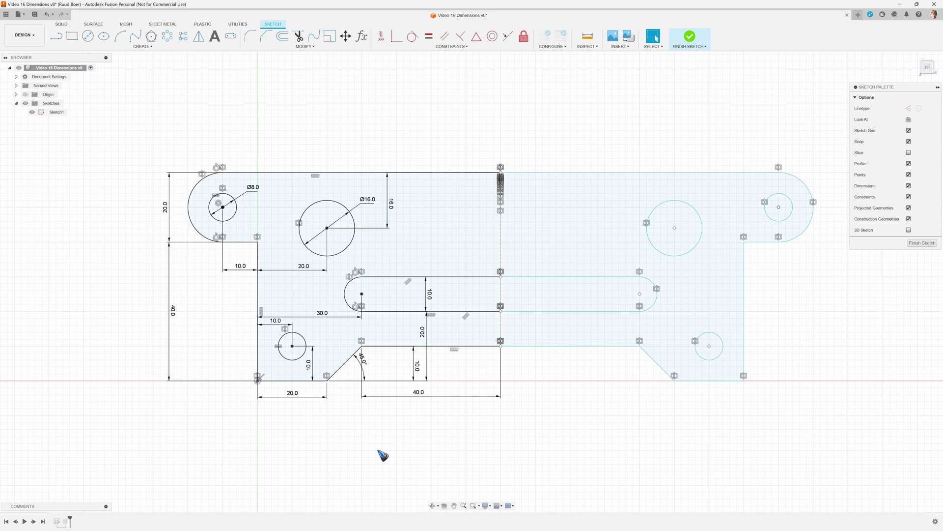
click(421, 394)
key(Delete)
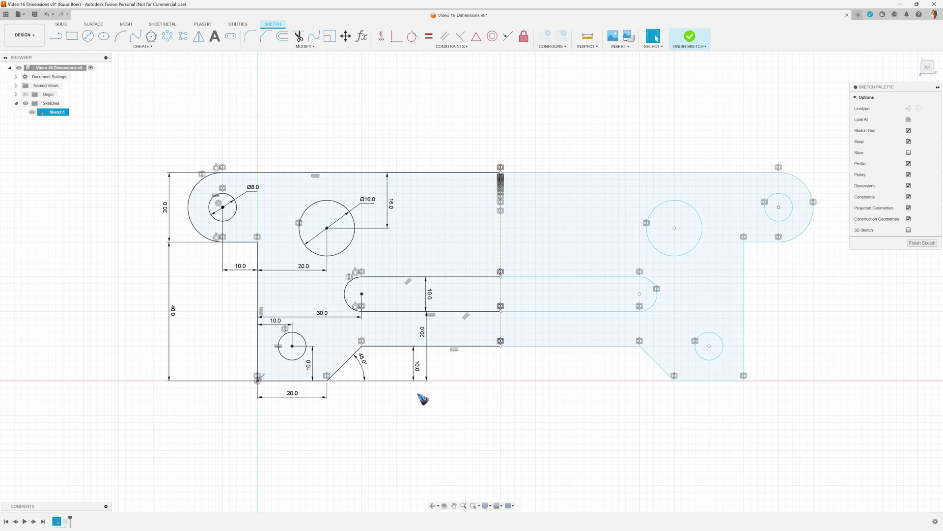
Dimension the overall width between the plate's two outer vertical edges at 140 mm, placed below the profile
key(d)
click(257, 363)
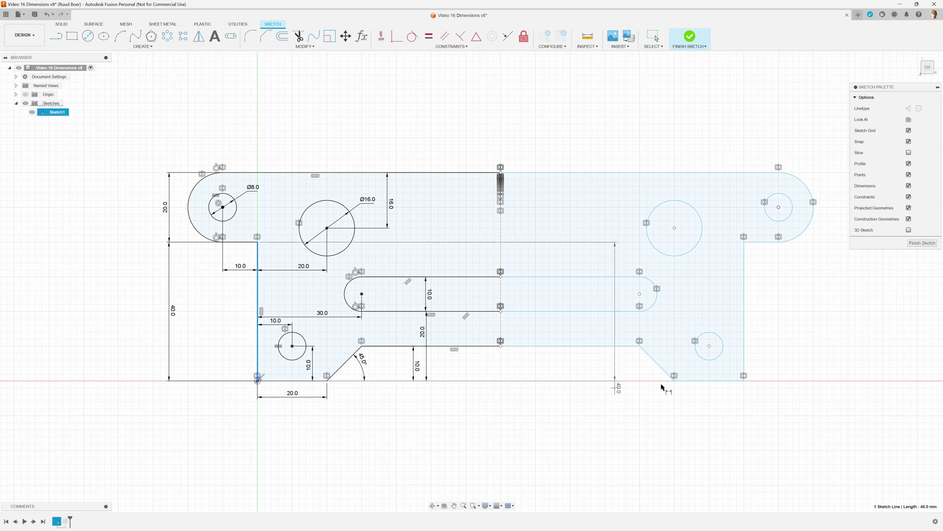
click(745, 349)
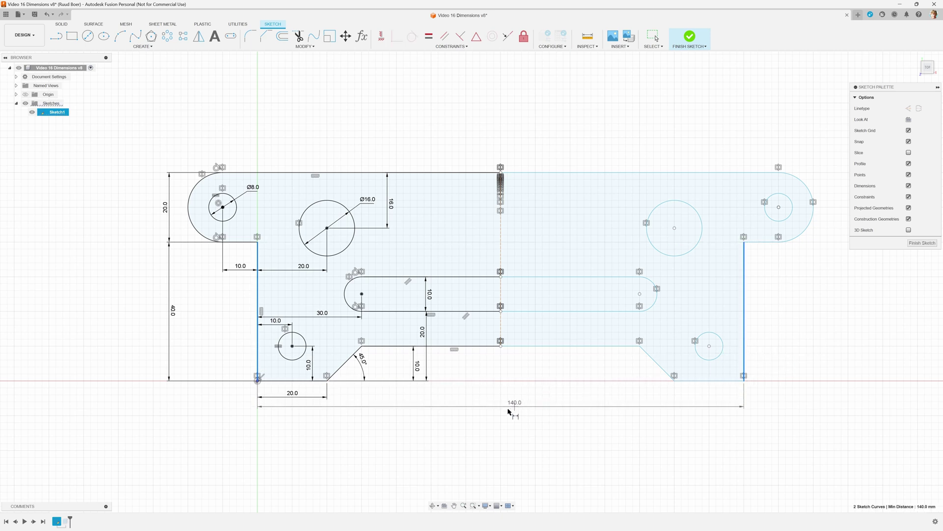
click(490, 426)
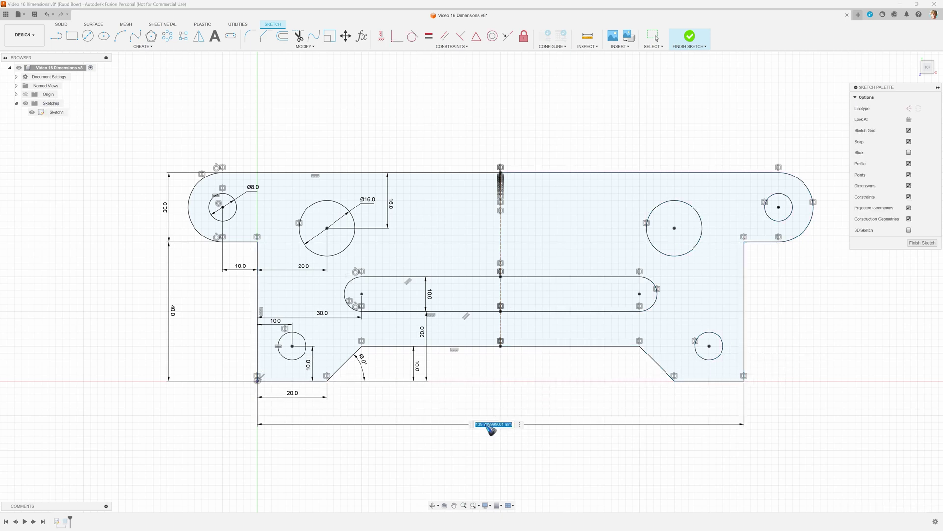
text(140)
key(Return)
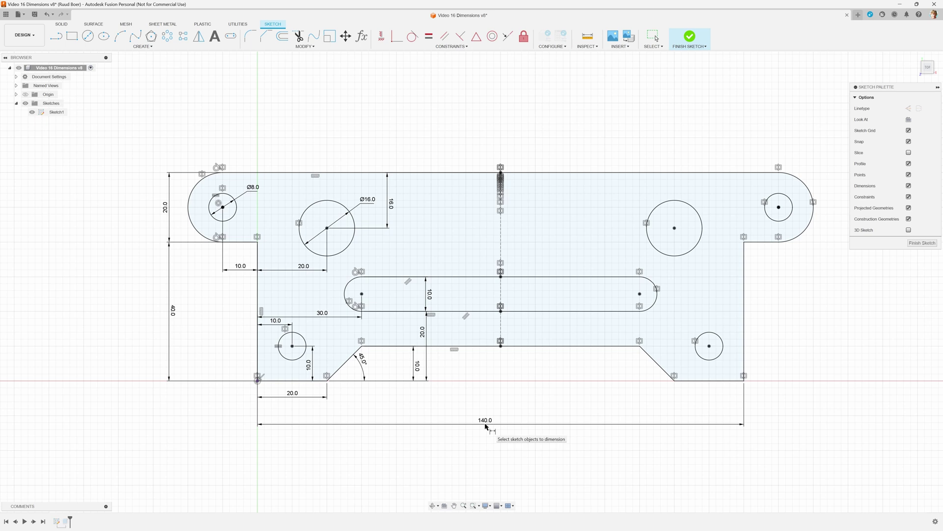